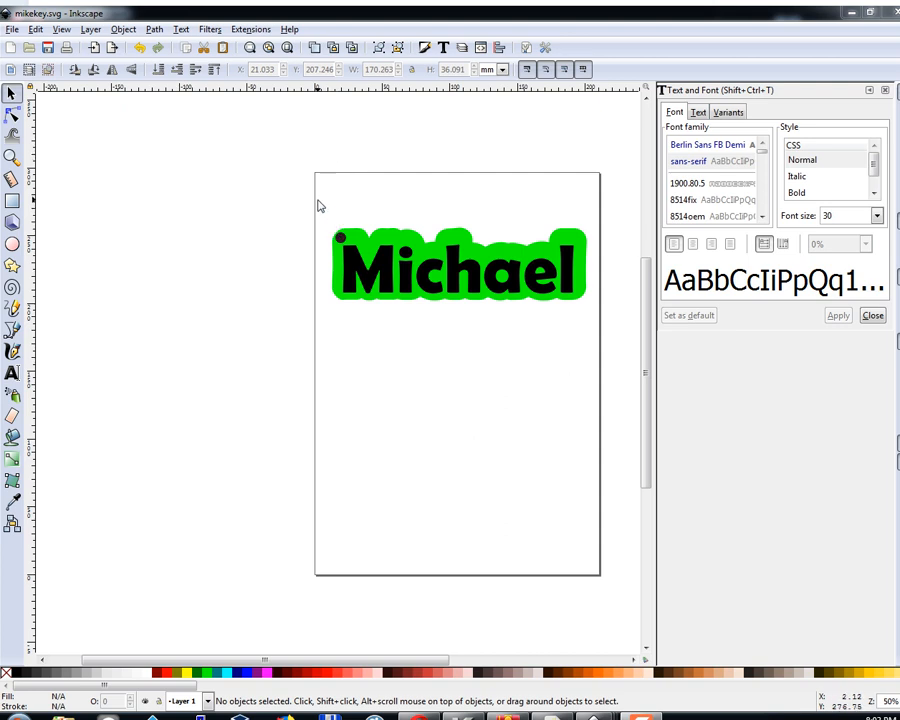
Step: Create a new blank document and zoom the view to 50% on the page
click(12, 30)
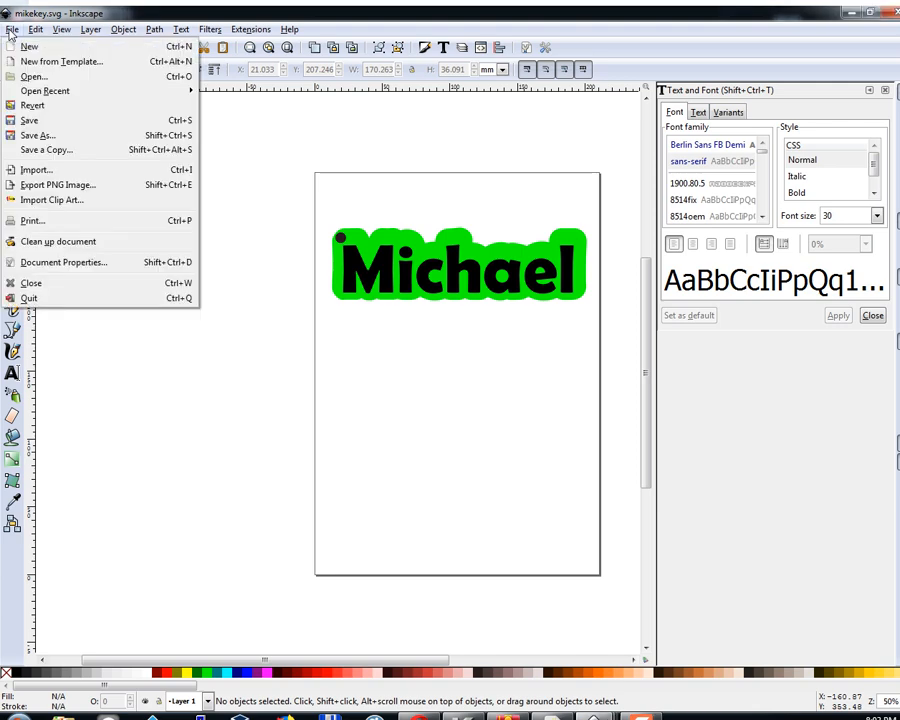
click(20, 47)
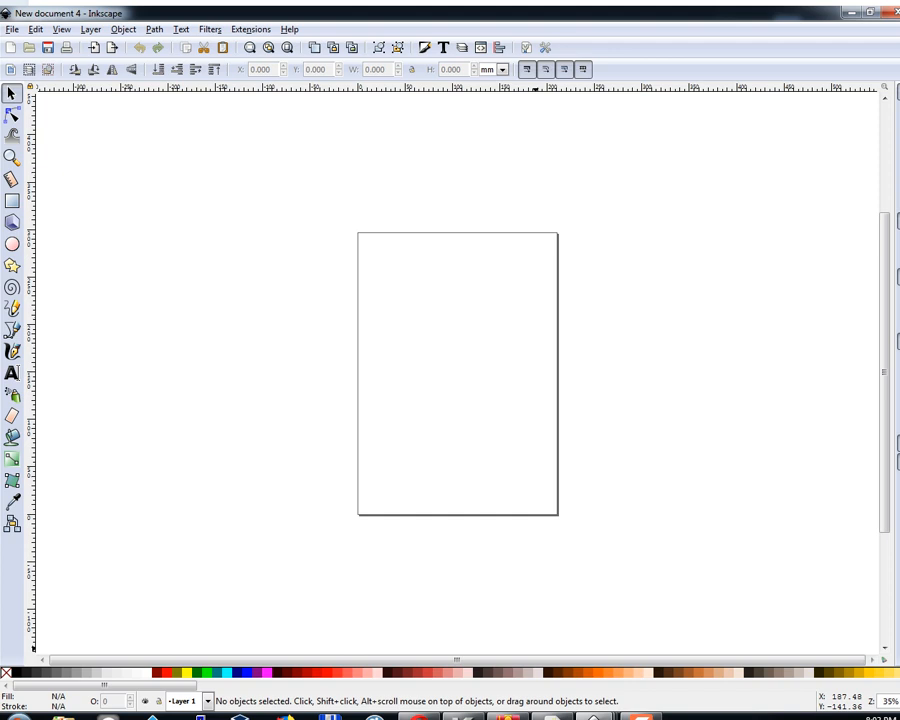
click(899, 698)
click(899, 698)
click(899, 698)
click(899, 698)
click(899, 698)
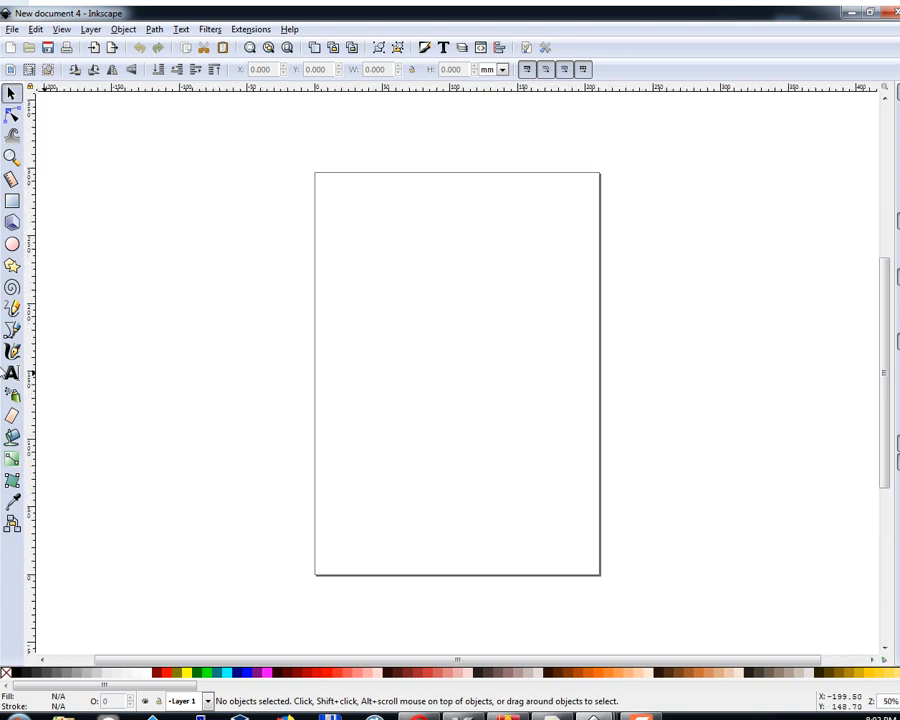
Step: Add a text object with the capitalized first name near the page's left edge, in its upper half
click(12, 374)
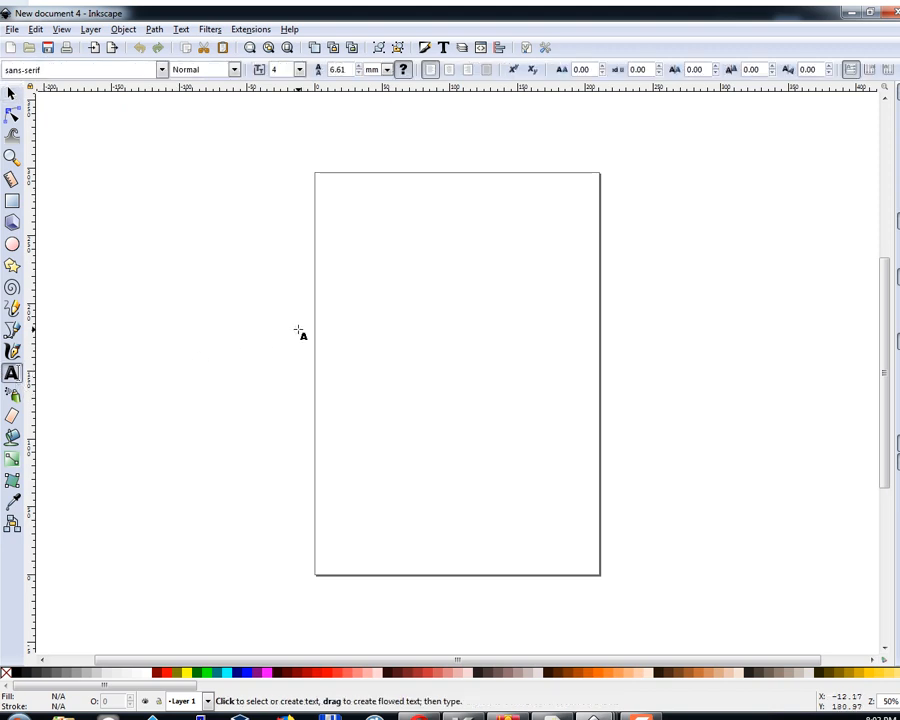
click(337, 296)
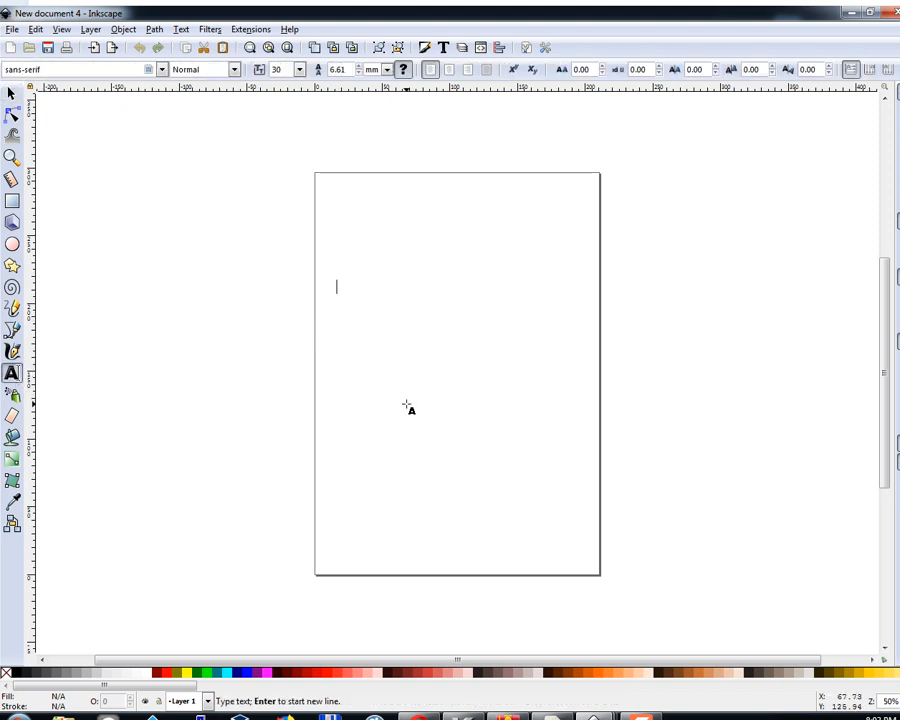
text(michae)
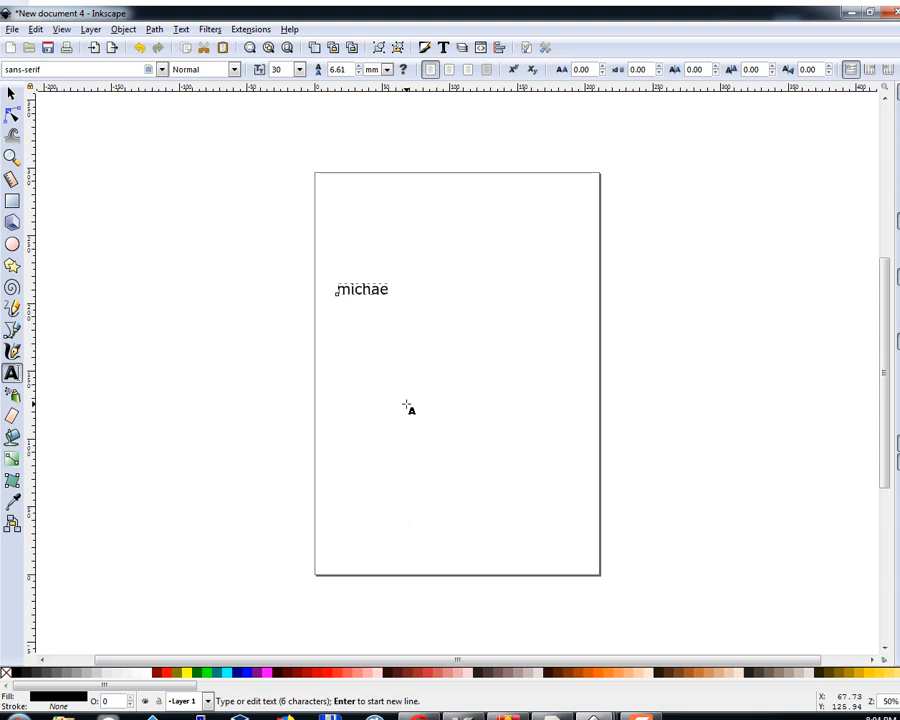
text(l)
key(BackSpace)
key(BackSpace)
key(BackSpace)
key(BackSpace)
key(BackSpace)
key(BackSpace)
key(BackSpace)
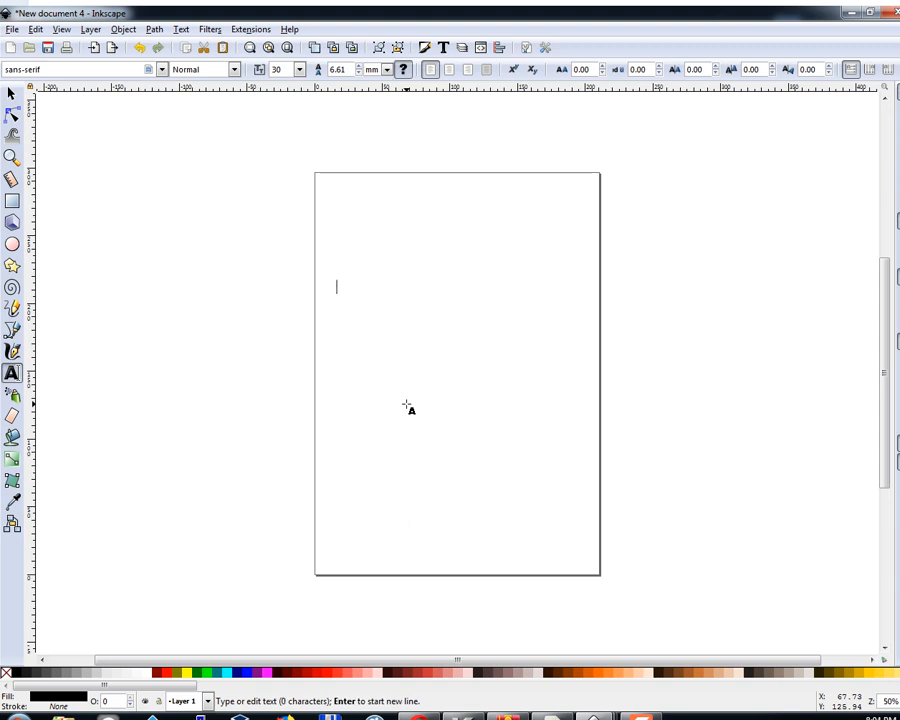
text(Michael)
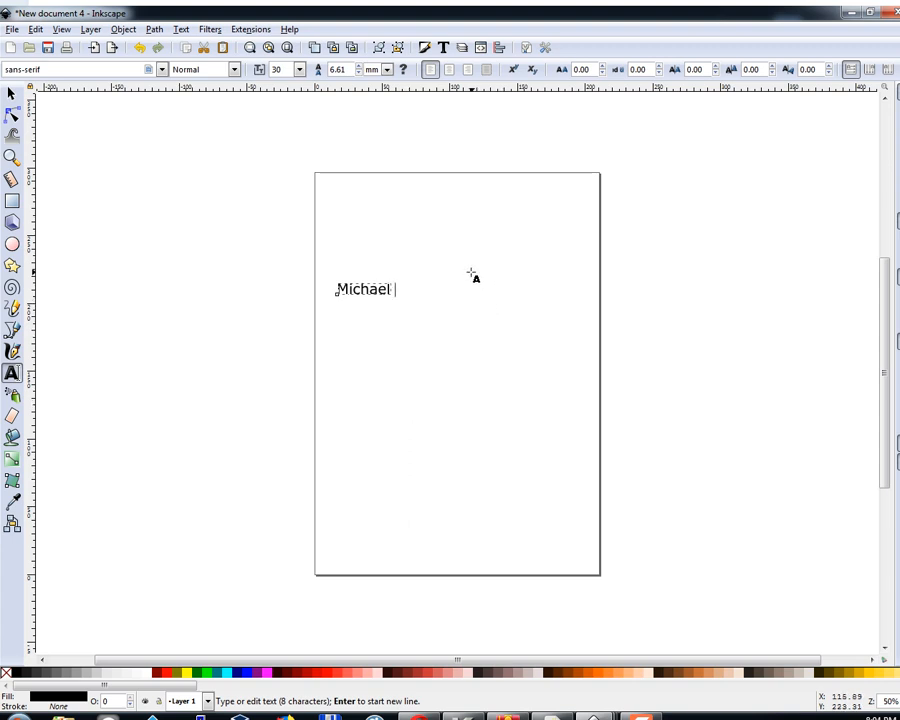
Step: Browse the font families for the name text and choose Berlin Sans FB Demi
click(442, 48)
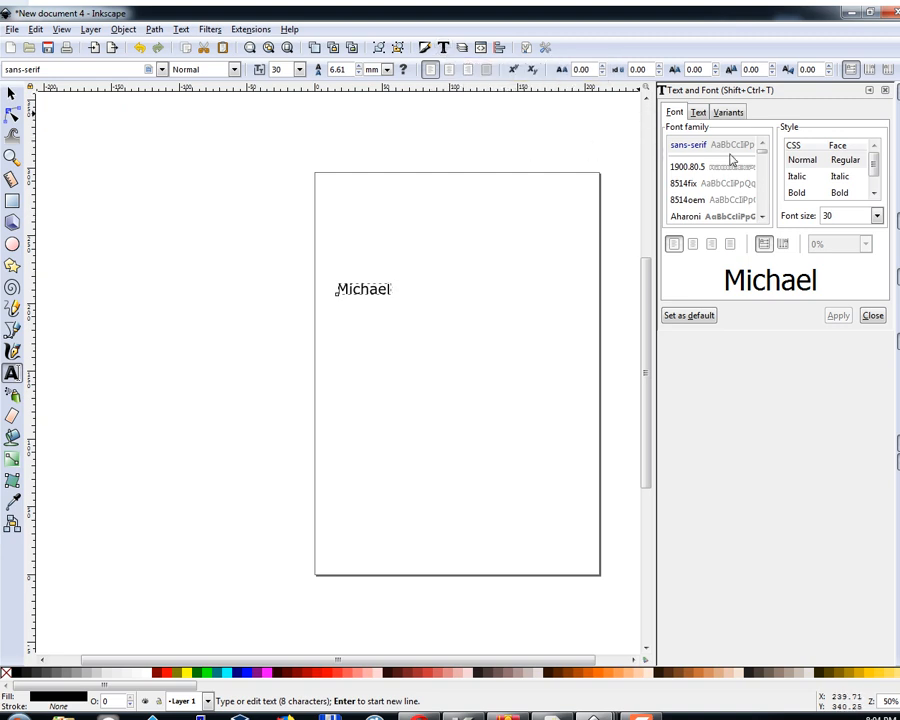
click(698, 147)
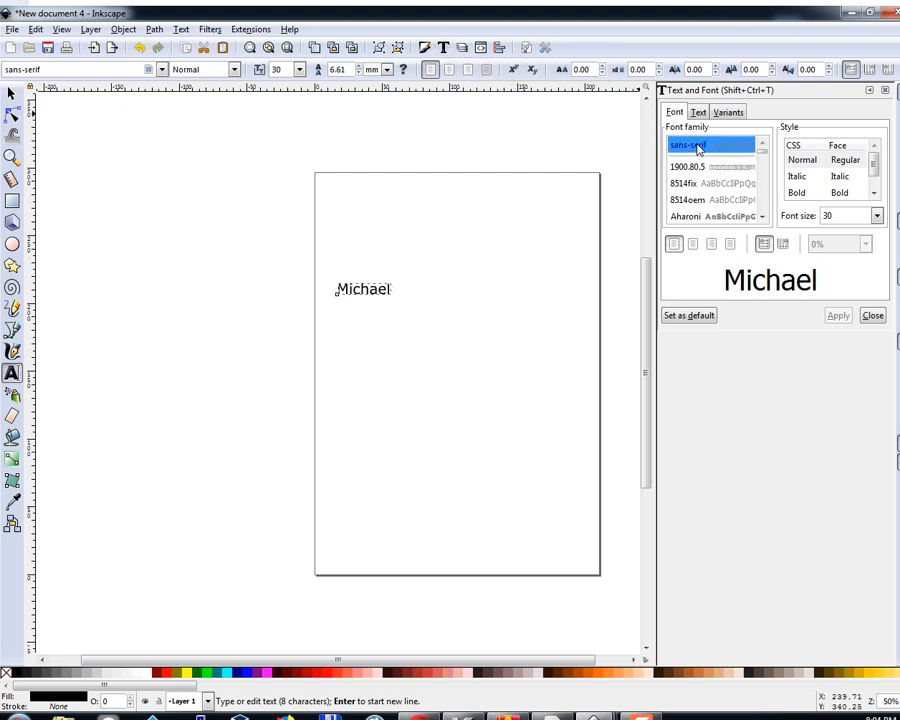
key(Down)
key(Down)
key(Down)
key(Down)
key(Down)
key(Down)
key(Down)
key(Down)
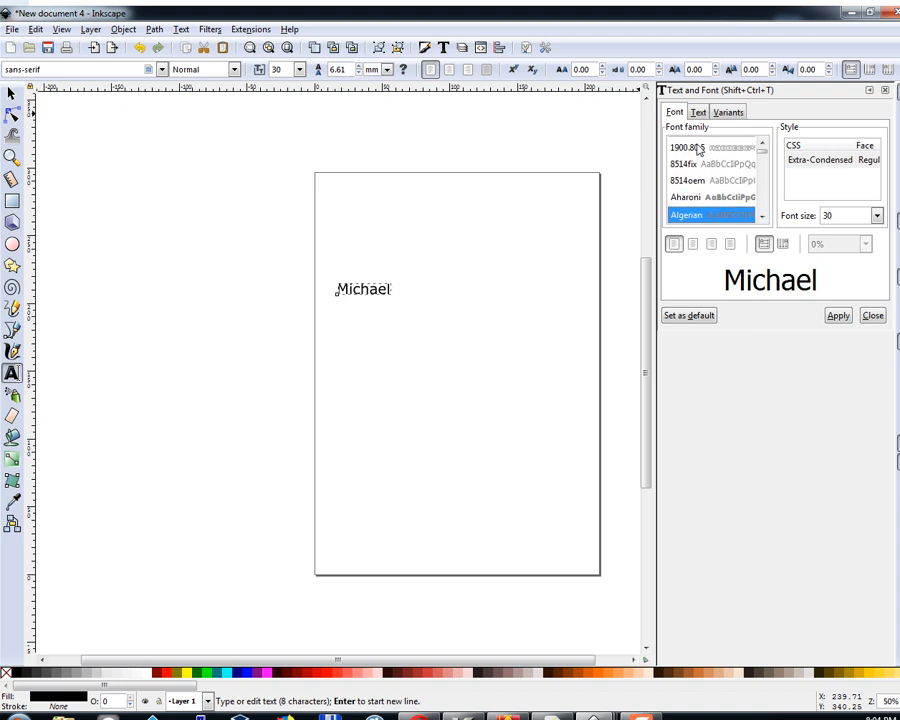
key(Down)
key(Down)
key(Down)
key(Down)
key(Down)
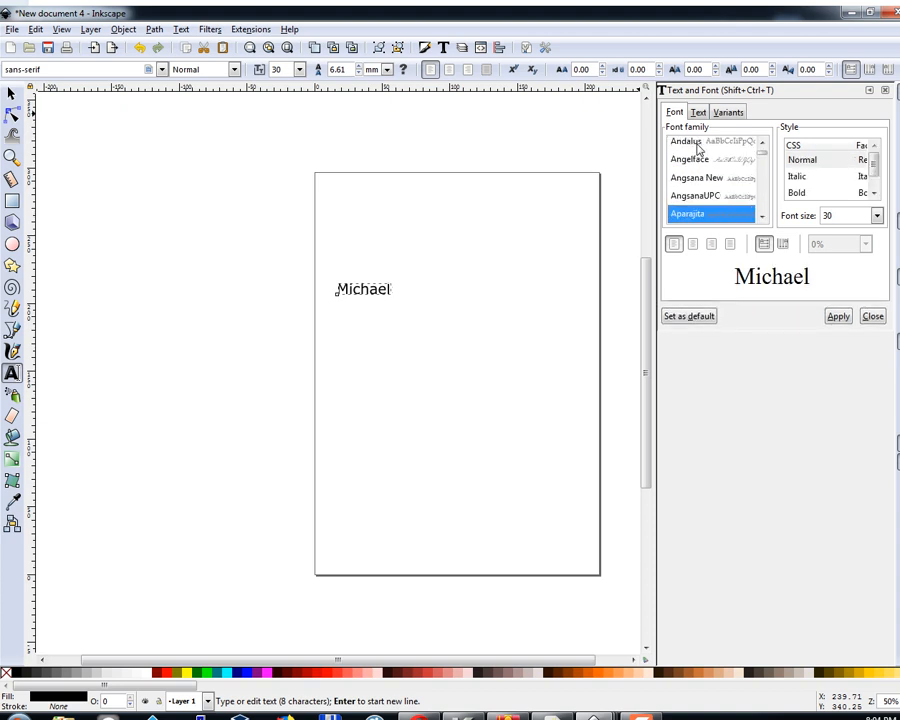
key(Down)
key(Down)
key(Down)
key(Down)
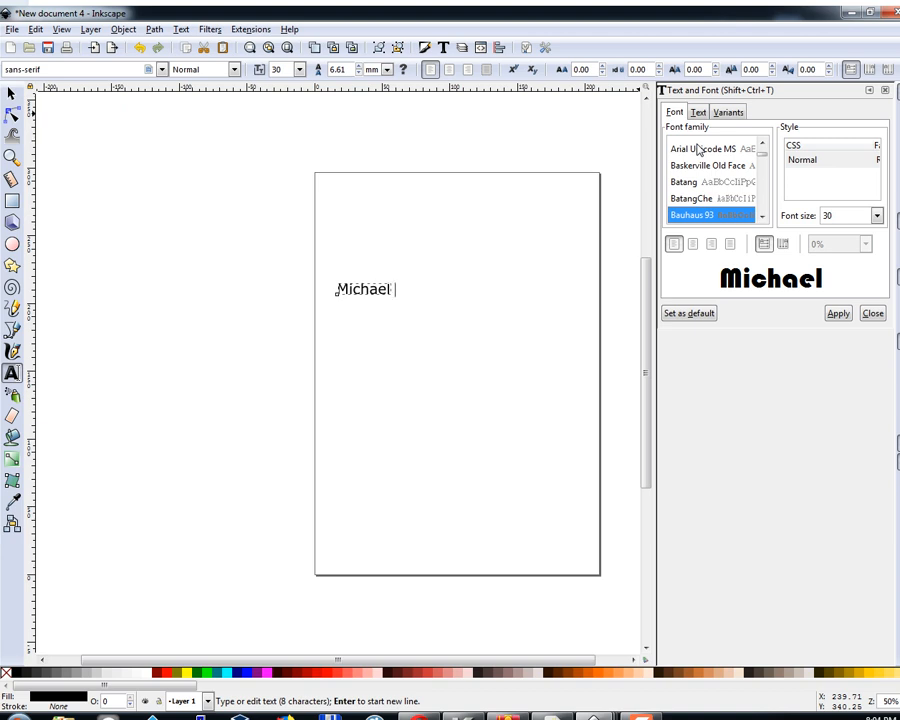
key(Down)
key(Down)
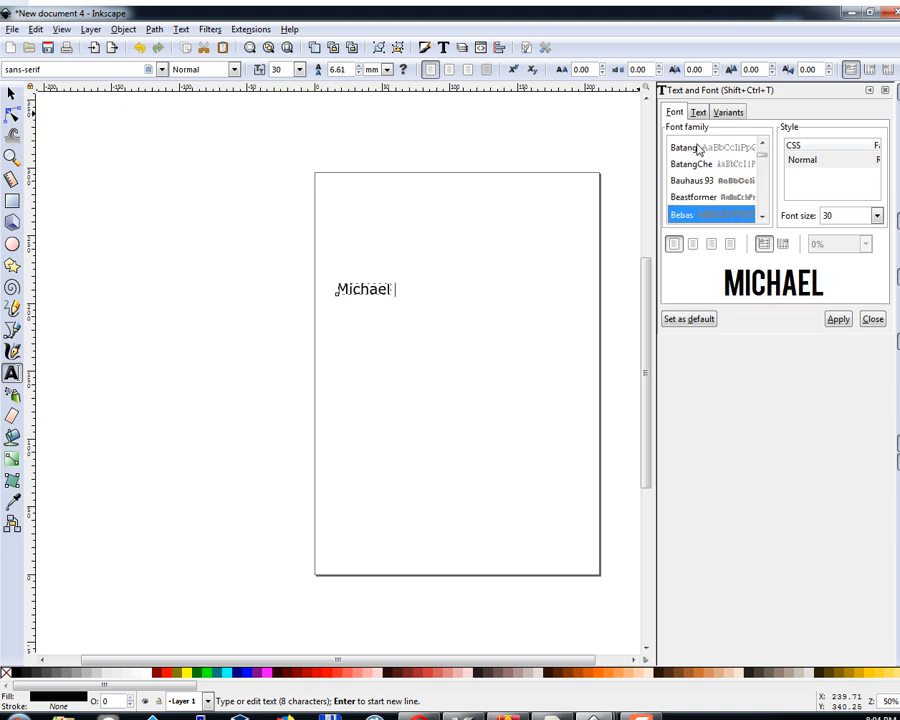
key(Up)
key(Up)
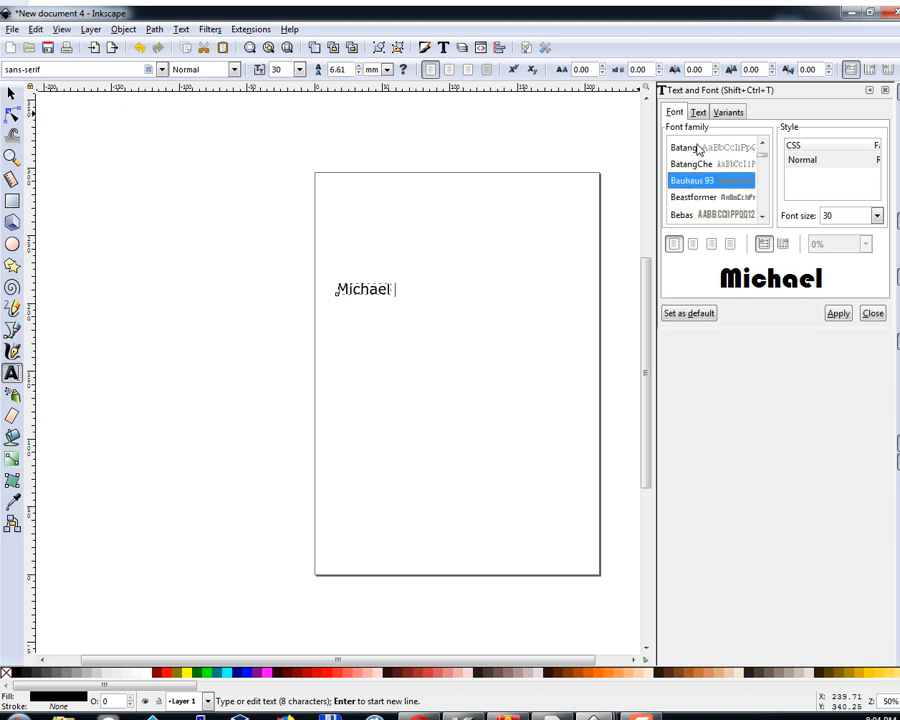
key(Down)
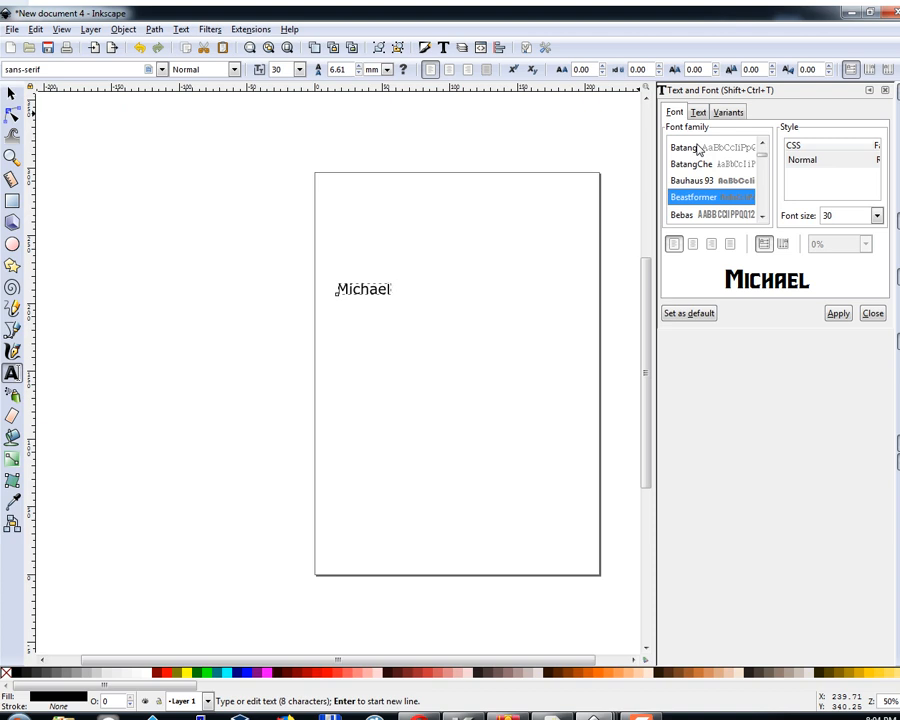
key(Down)
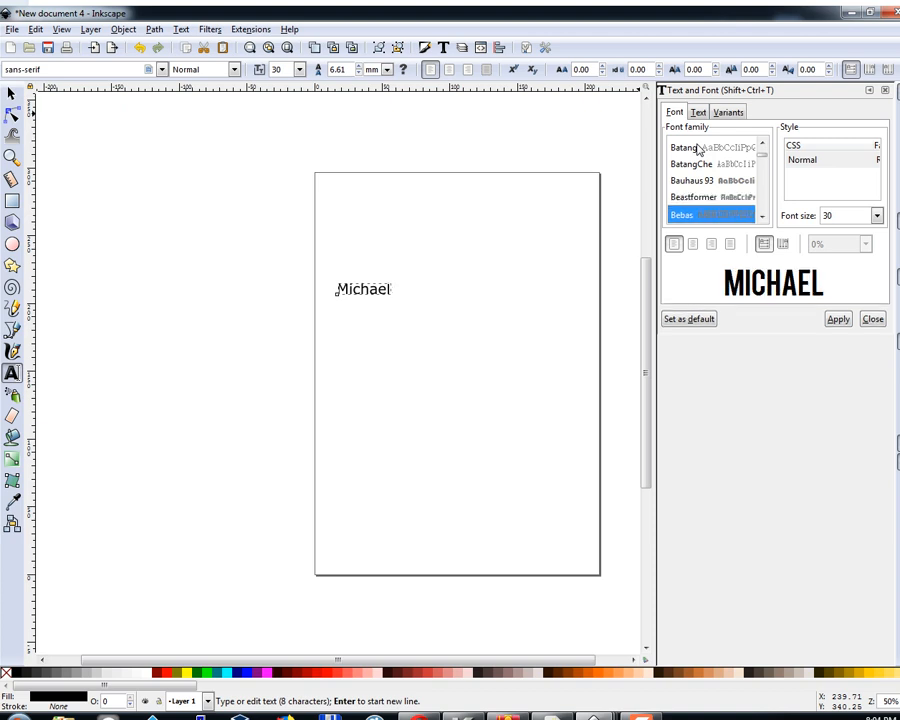
key(Down)
key(Down)
key(Down)
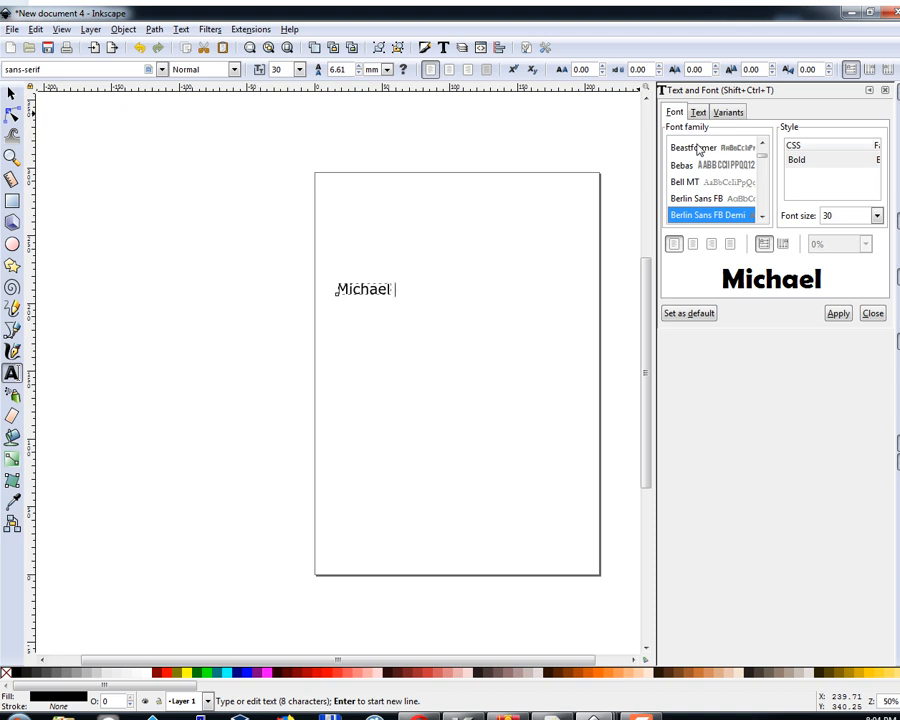
Step: Set the name text's font size to 144 and apply the font settings
click(877, 216)
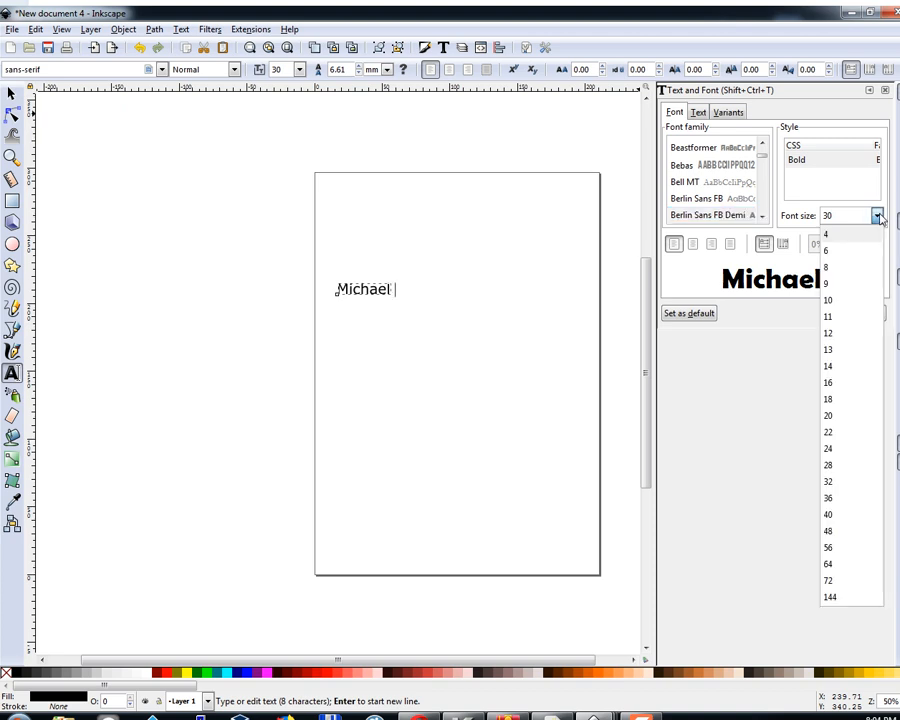
click(830, 598)
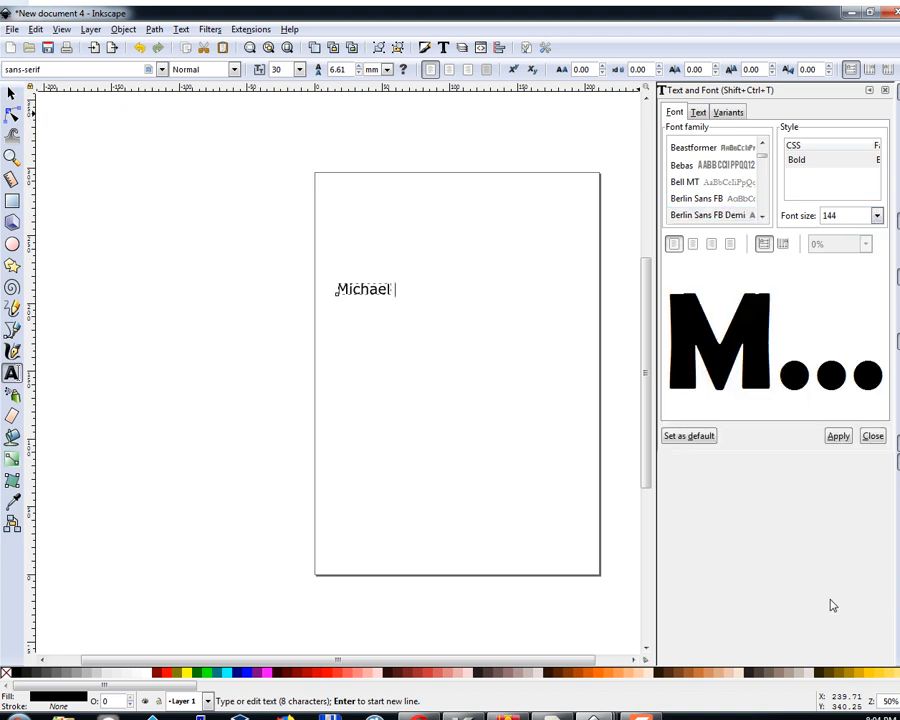
click(838, 437)
click(447, 328)
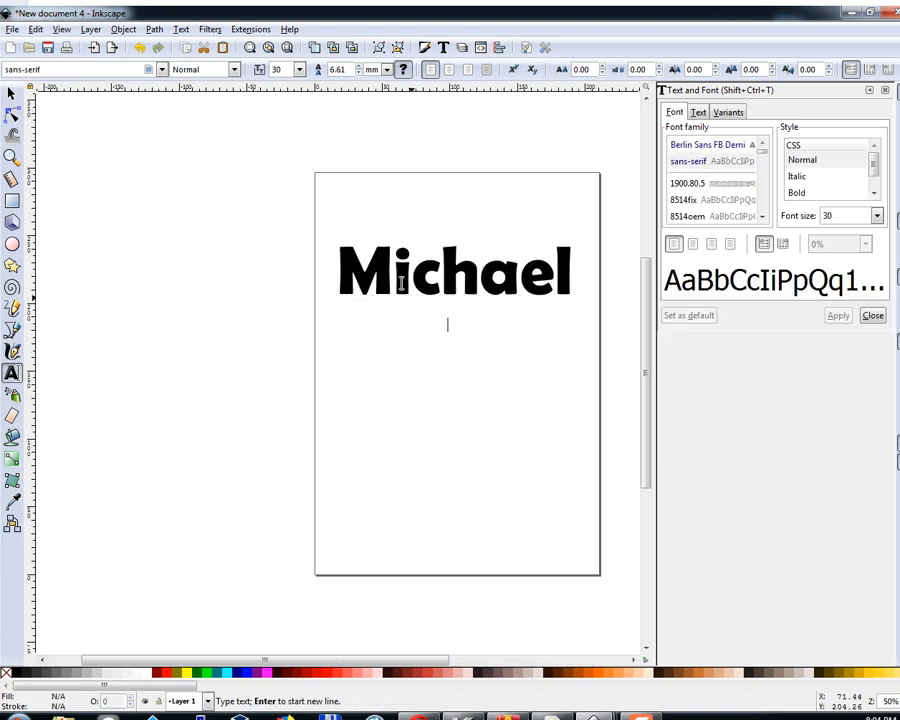
Step: Select the large name text and convert it from an object to a path
click(392, 270)
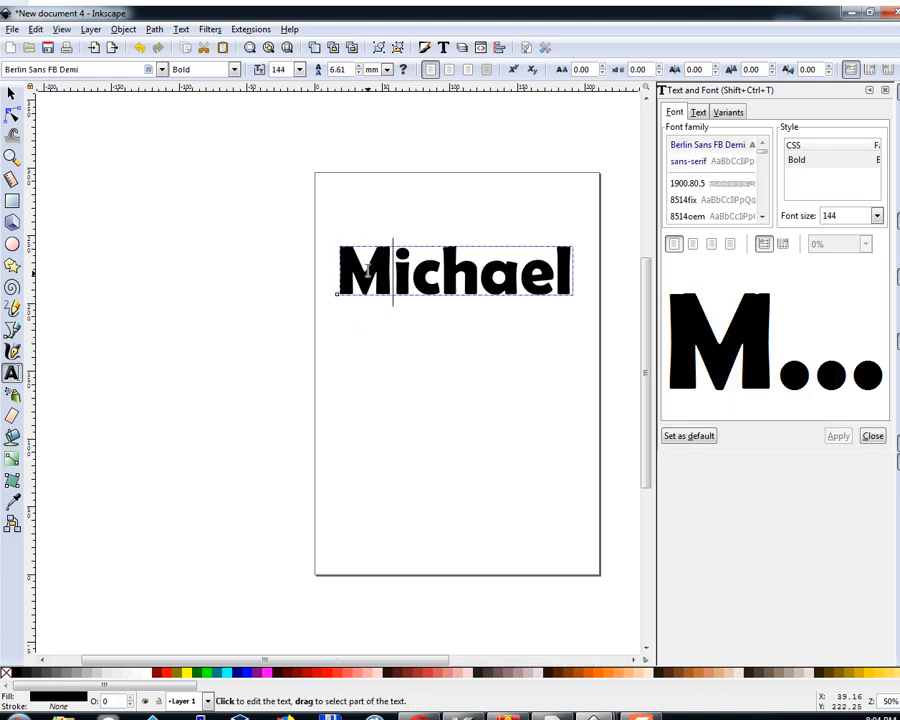
click(340, 272)
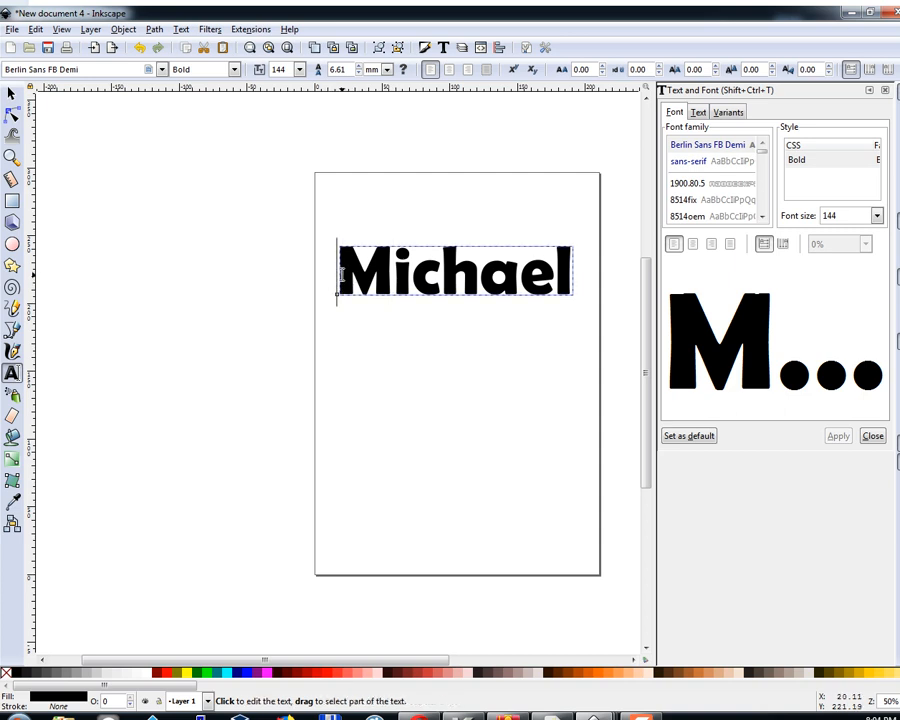
click(155, 30)
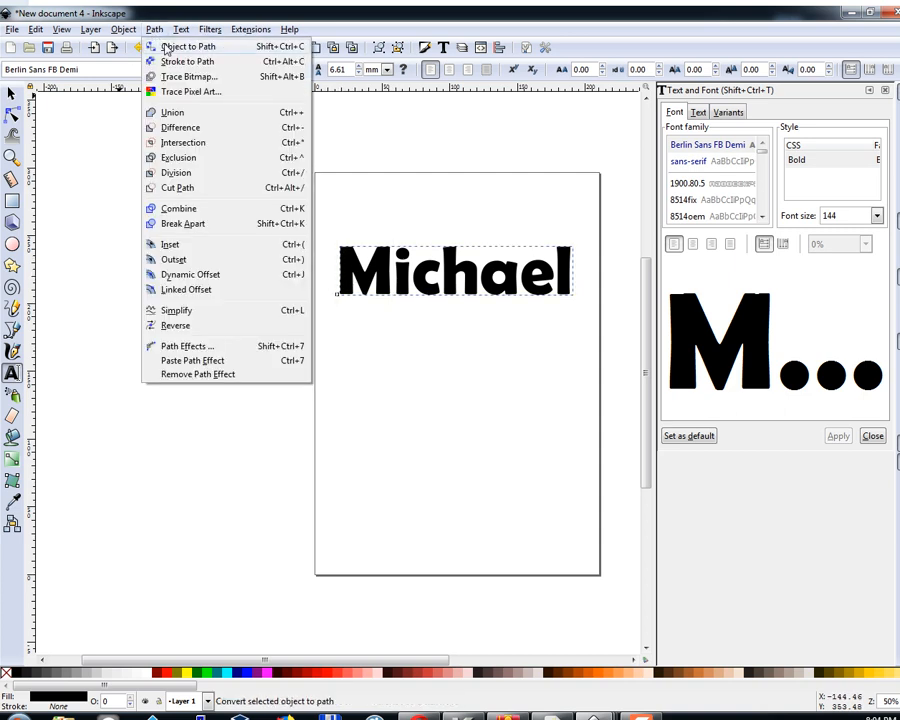
click(166, 48)
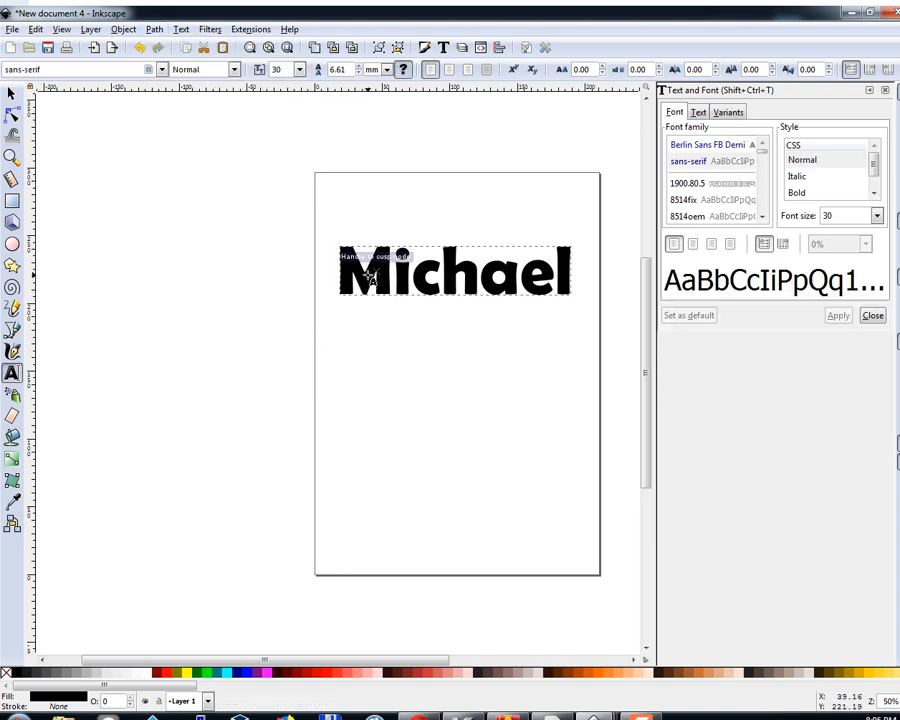
Step: Ungroup the converted name into separate letter paths
click(158, 30)
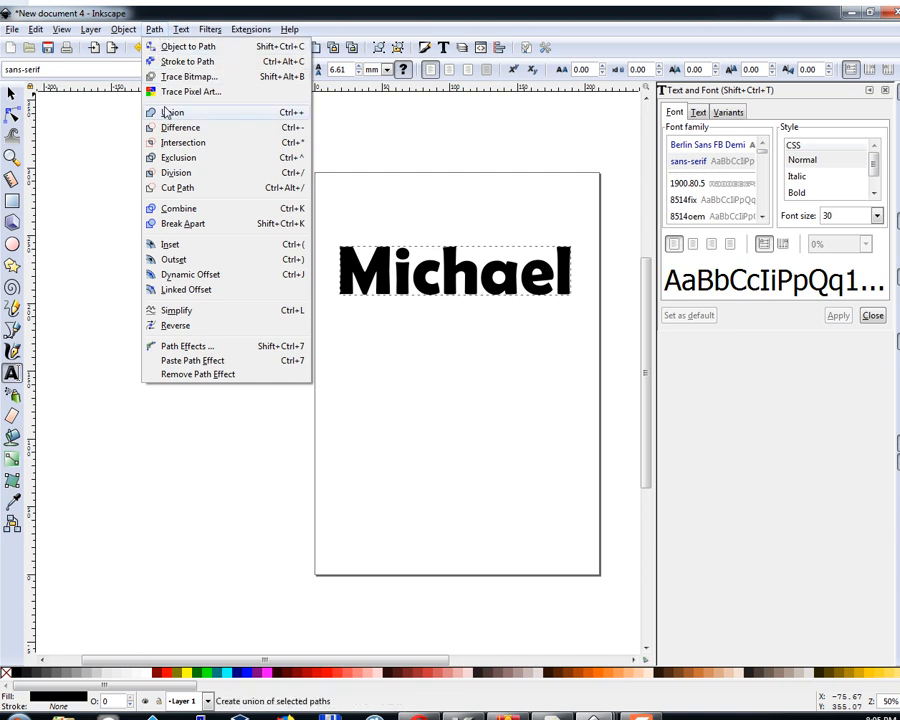
click(203, 227)
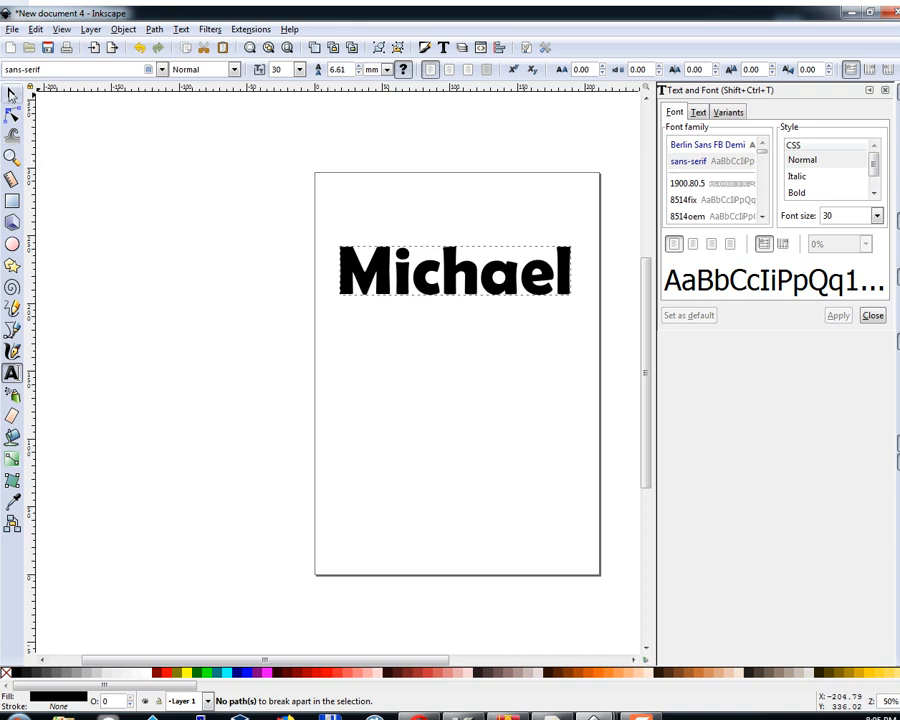
click(10, 93)
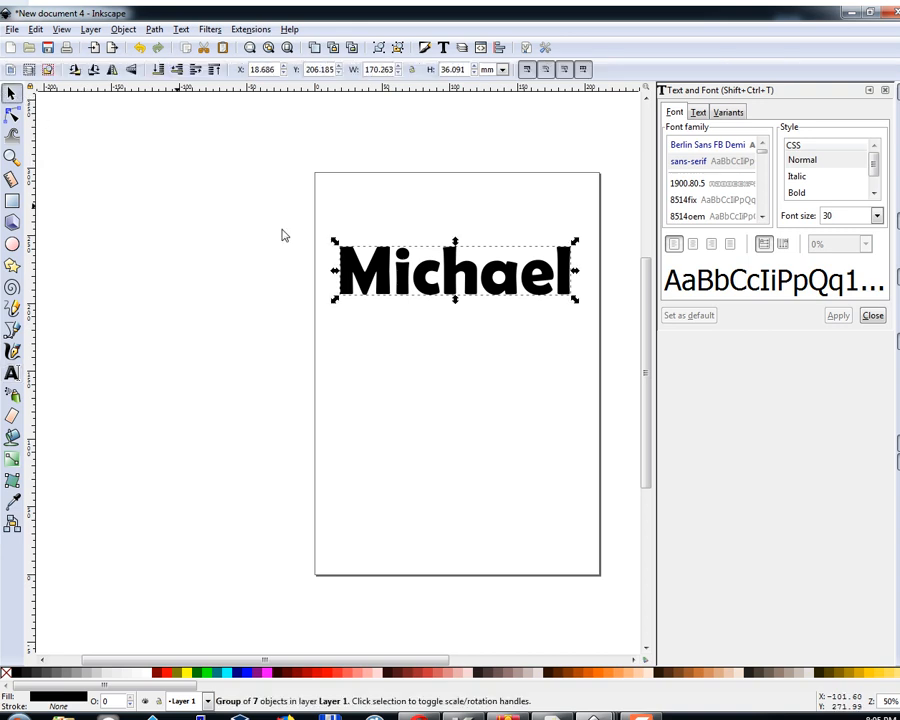
right_click(375, 277)
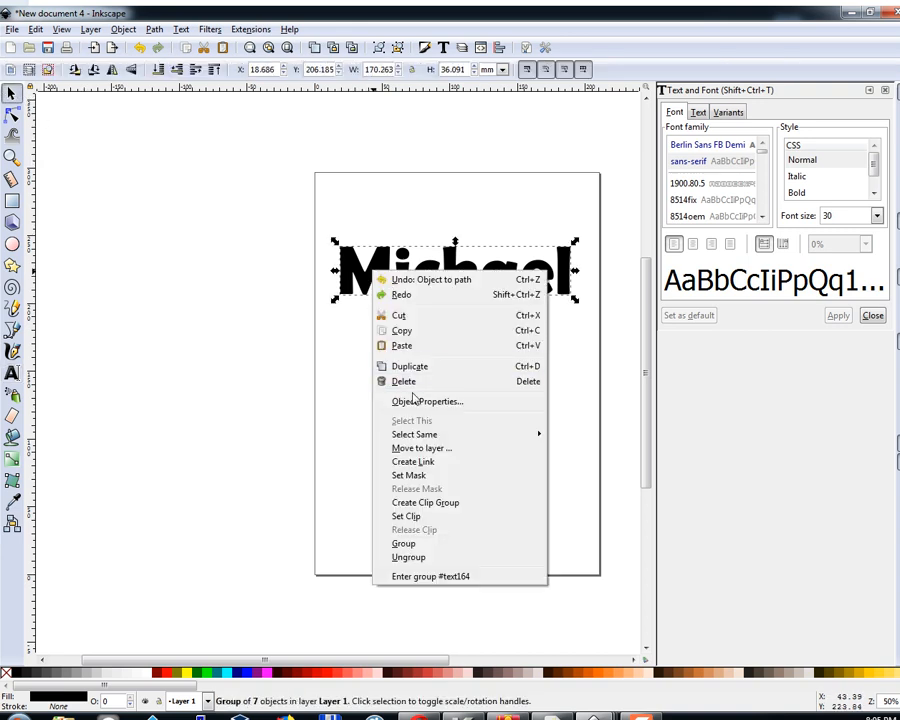
click(404, 557)
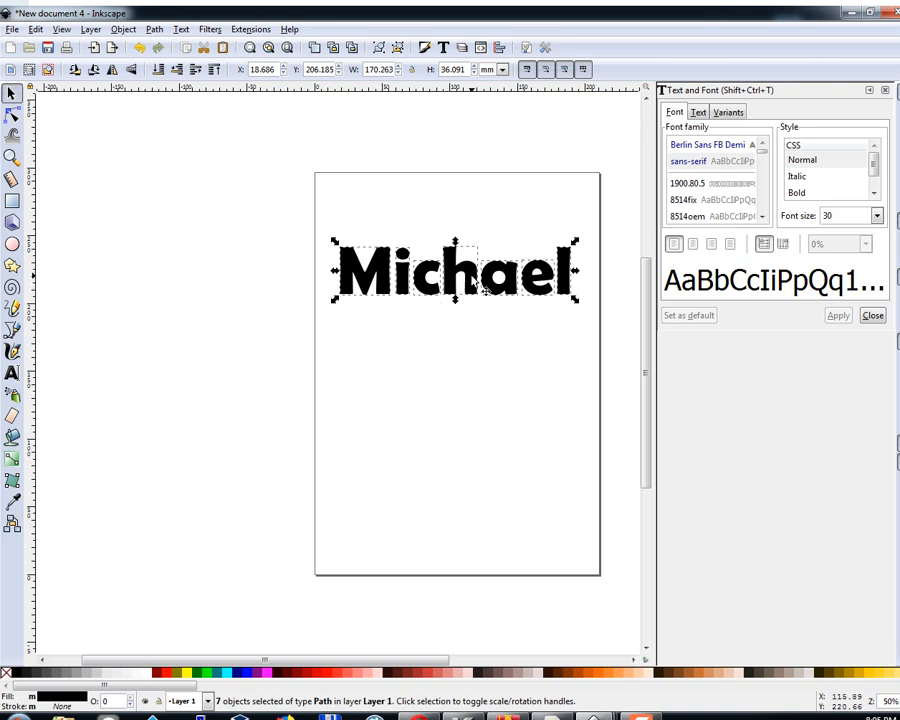
Step: Select all seven letters of the name and merge them into one path with Union
click(398, 317)
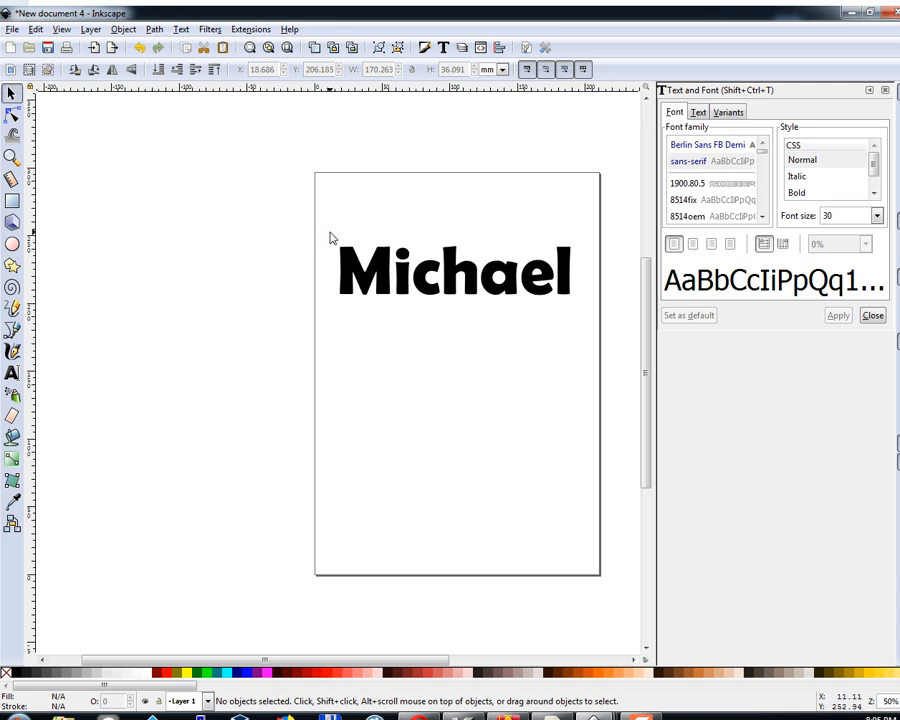
drag(330, 234, 584, 309)
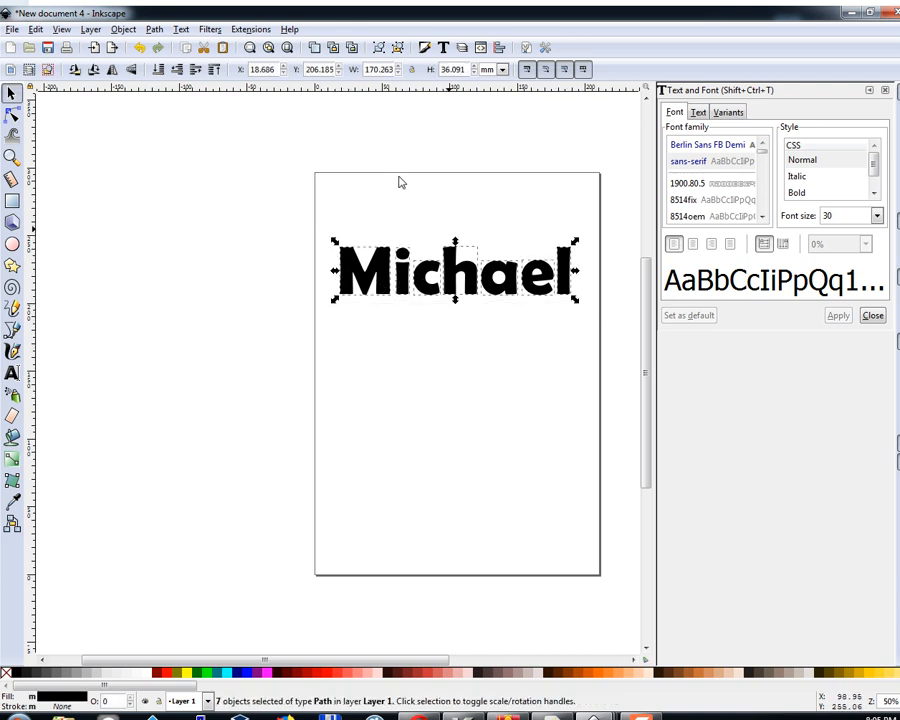
click(157, 30)
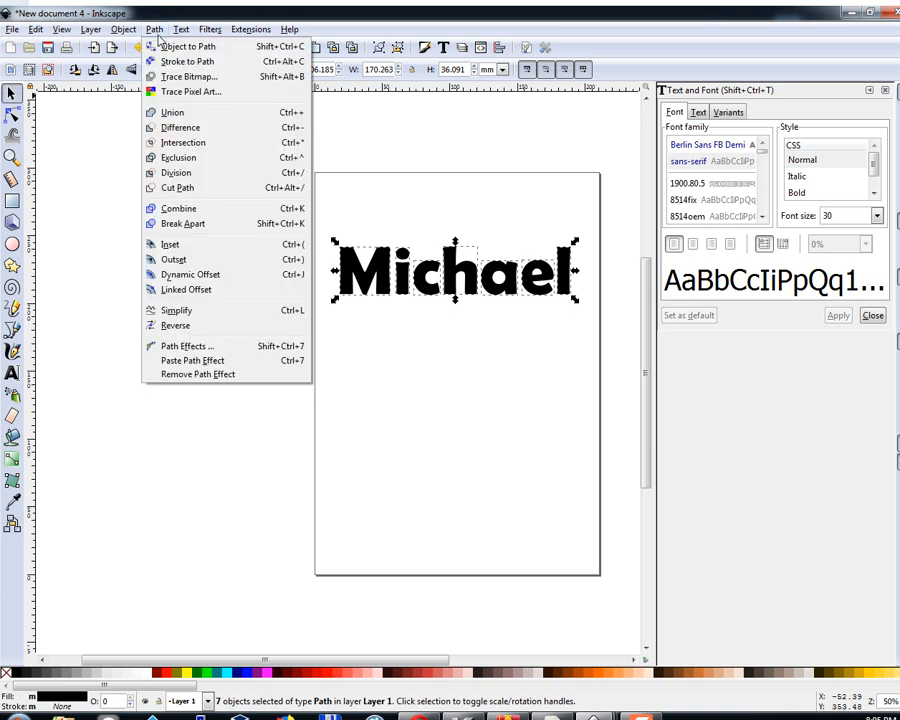
click(167, 115)
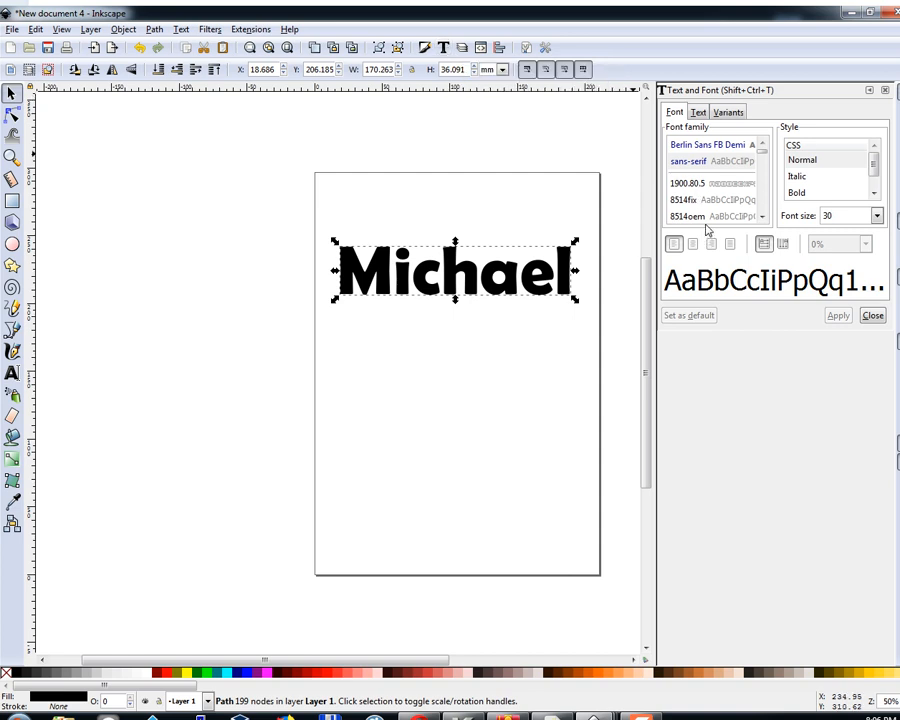
click(152, 29)
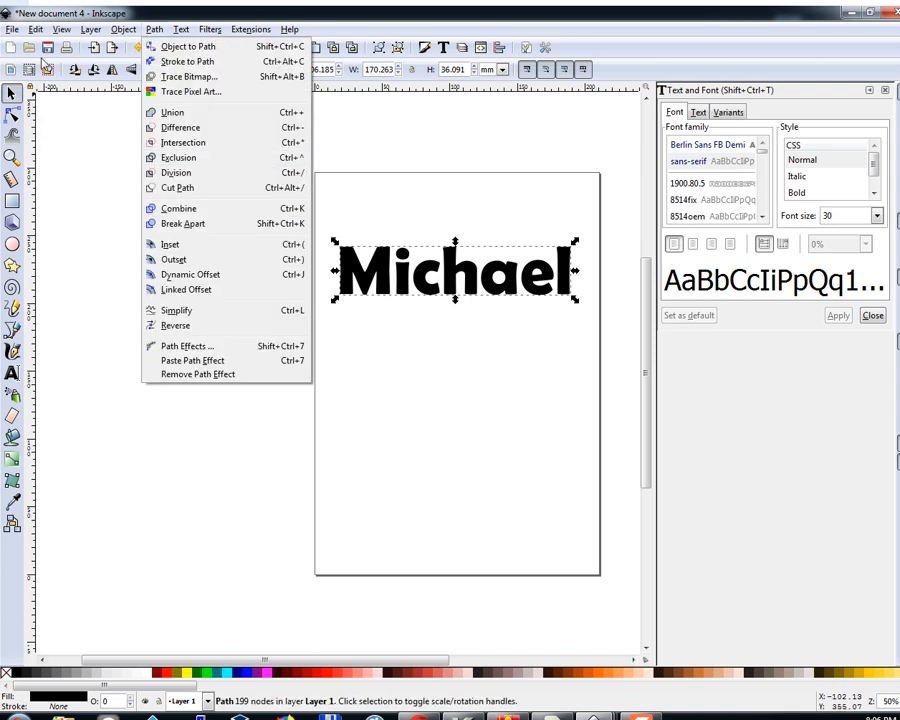
mouse_move(178, 30)
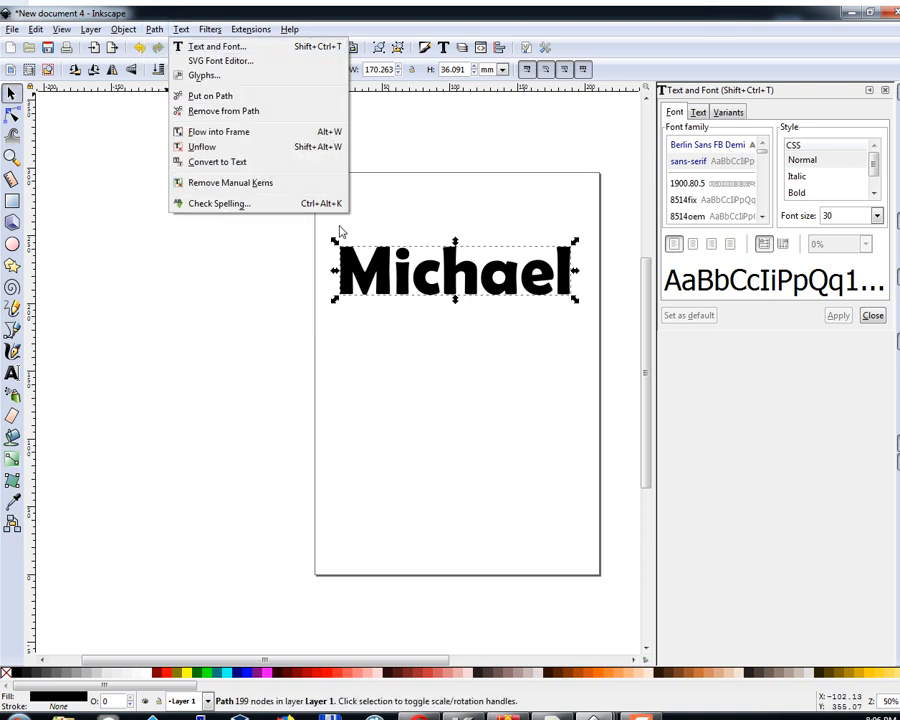
click(363, 367)
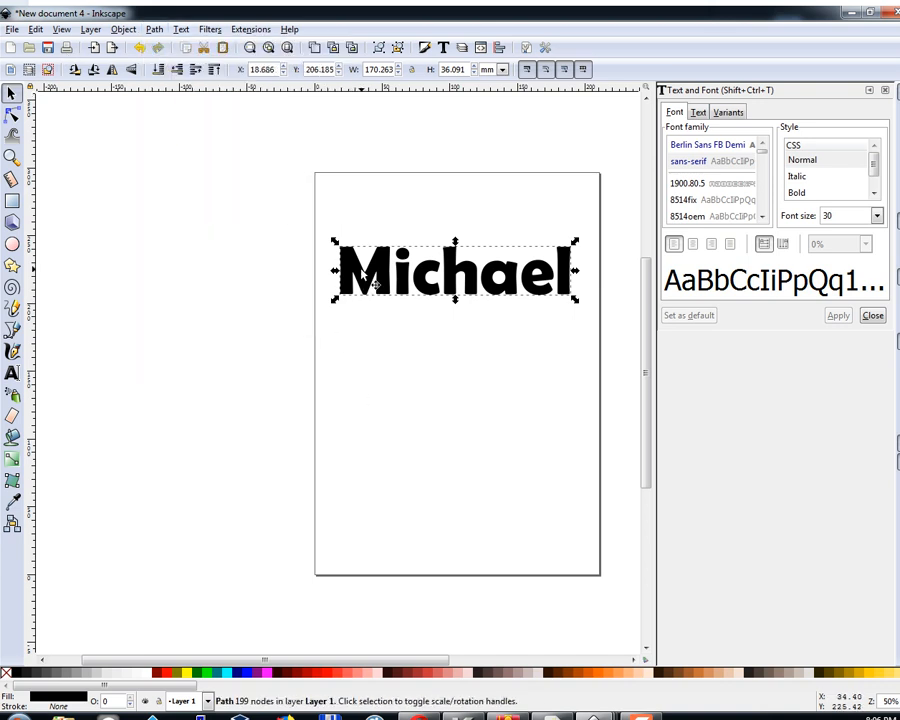
right_click(363, 274)
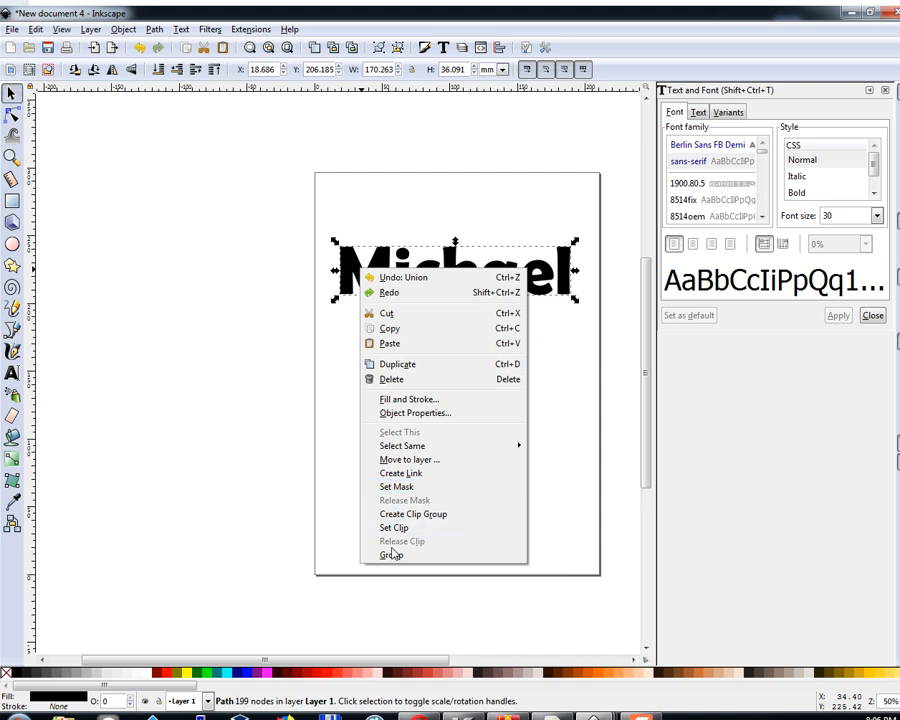
click(336, 532)
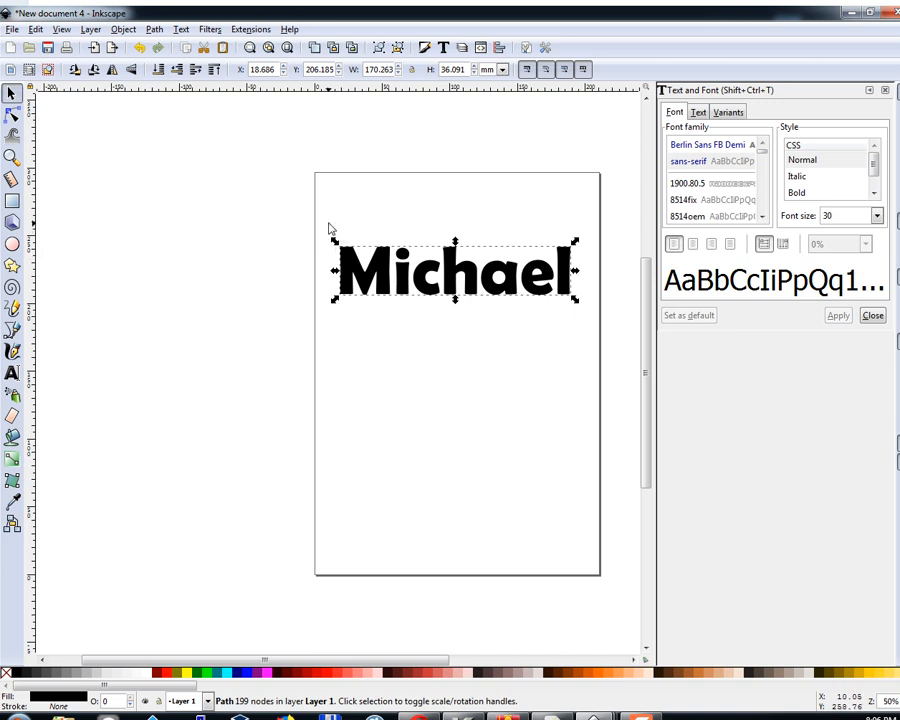
click(158, 31)
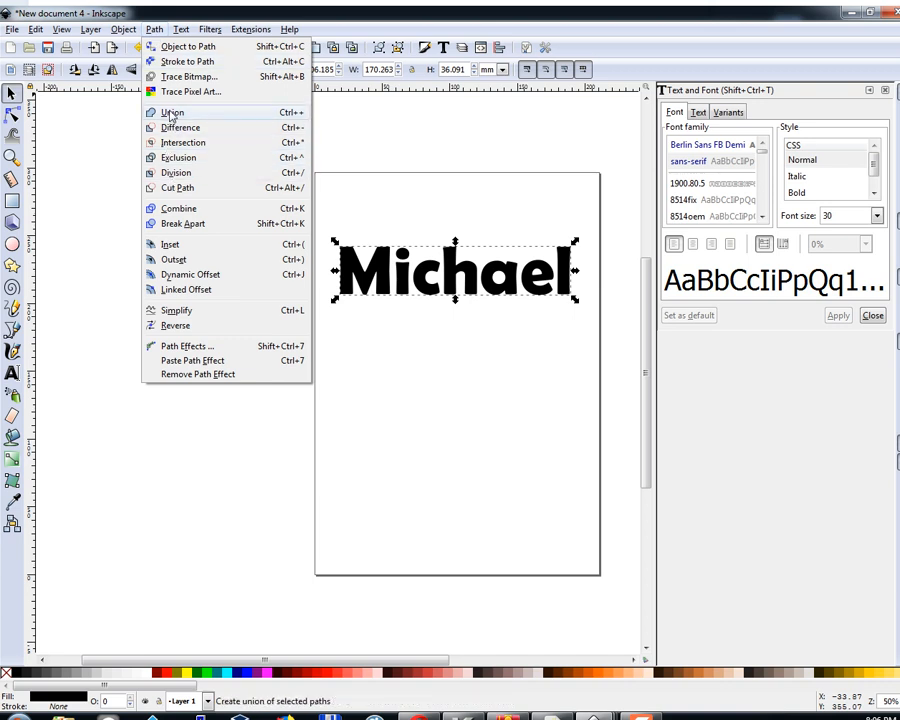
click(408, 387)
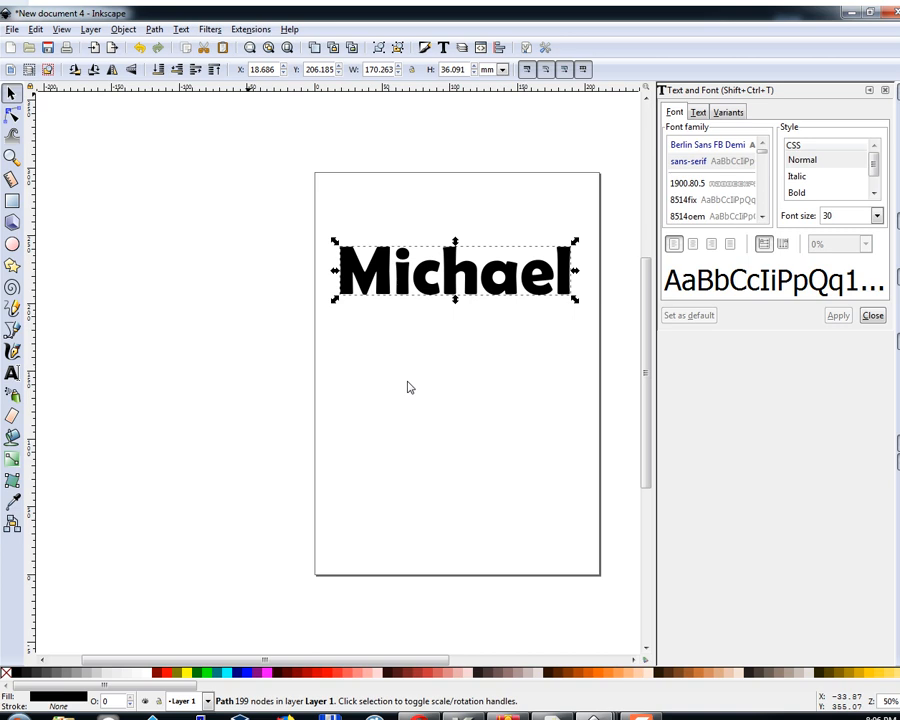
Step: Create a linked offset of the merged name path, filled yellow and outset by about 9.27 pt around the lettering
click(155, 31)
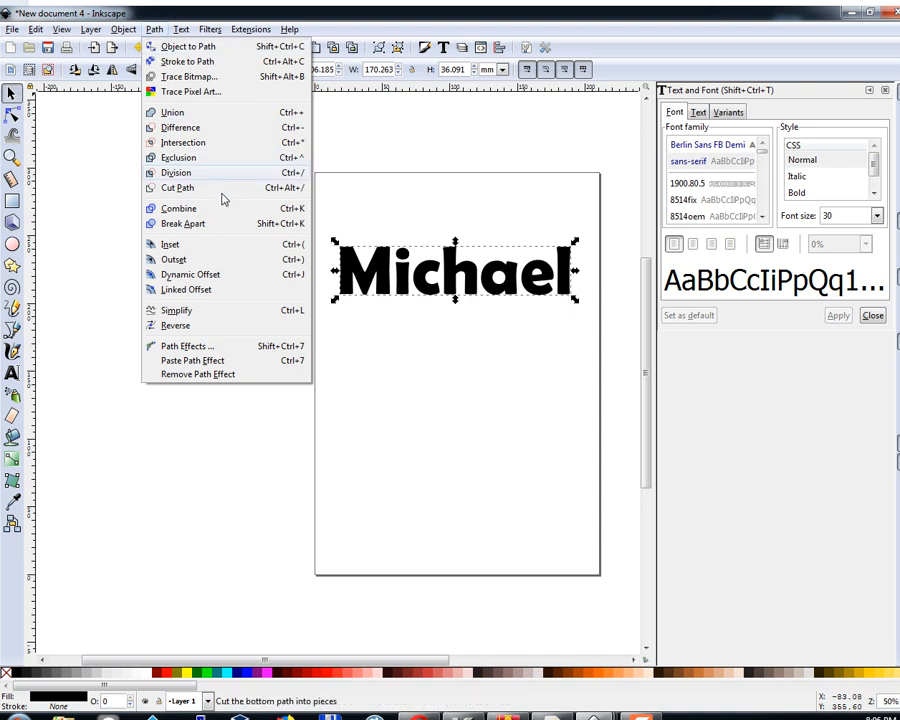
click(197, 290)
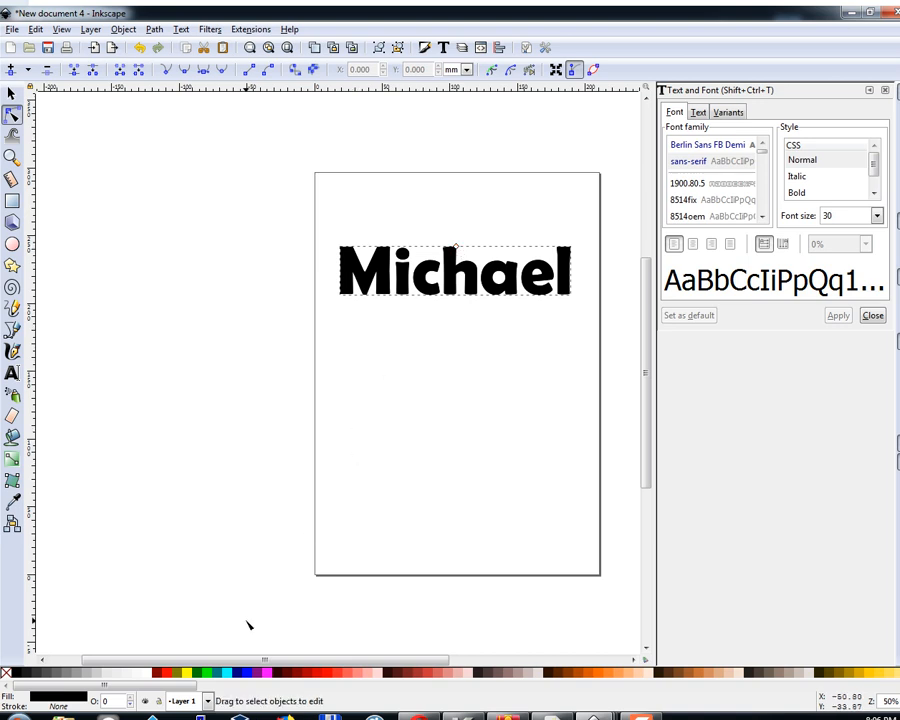
click(189, 674)
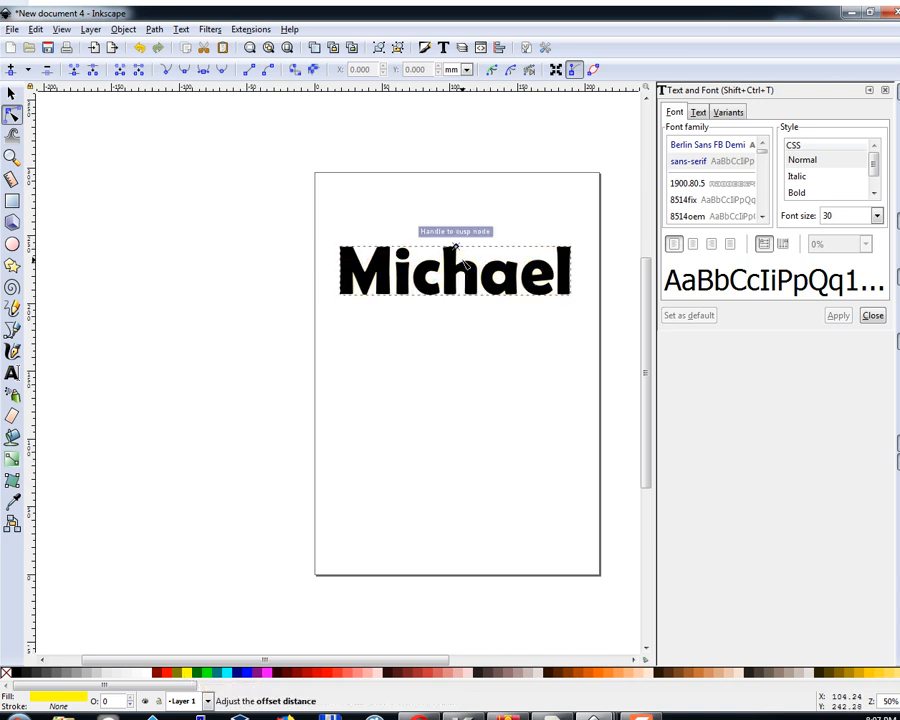
drag(462, 253, 484, 256)
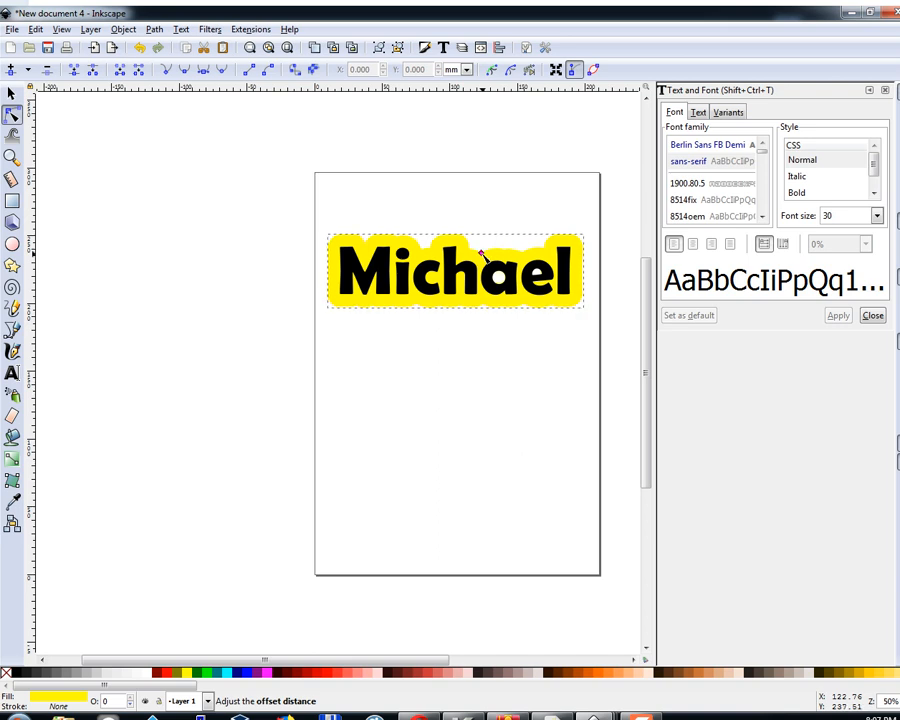
drag(484, 256, 484, 256)
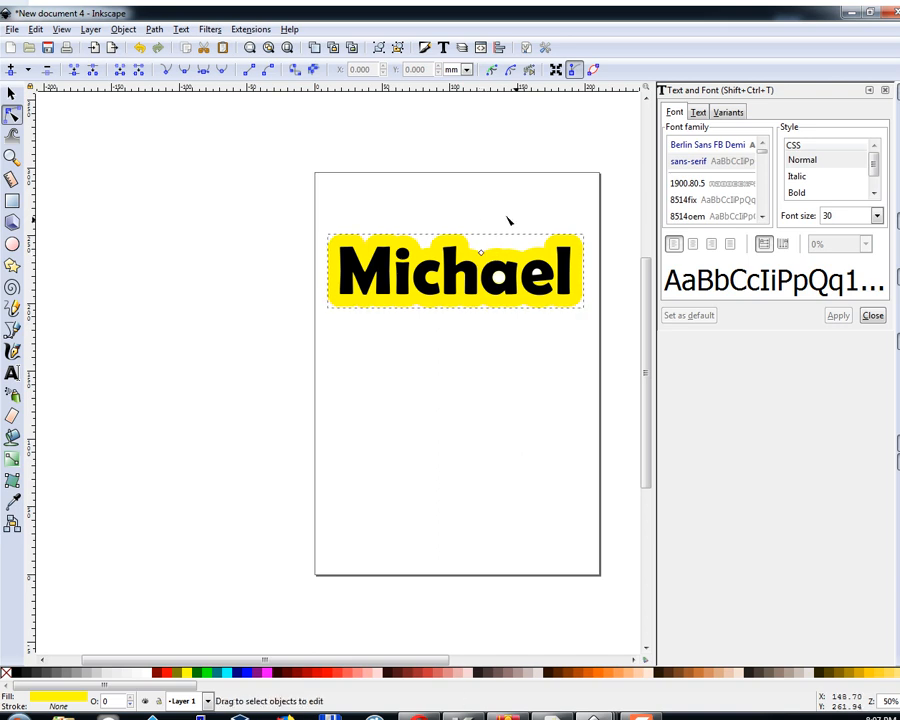
Step: Move the black name lettering below the yellow offset shape and convert the offset object to a path
click(12, 94)
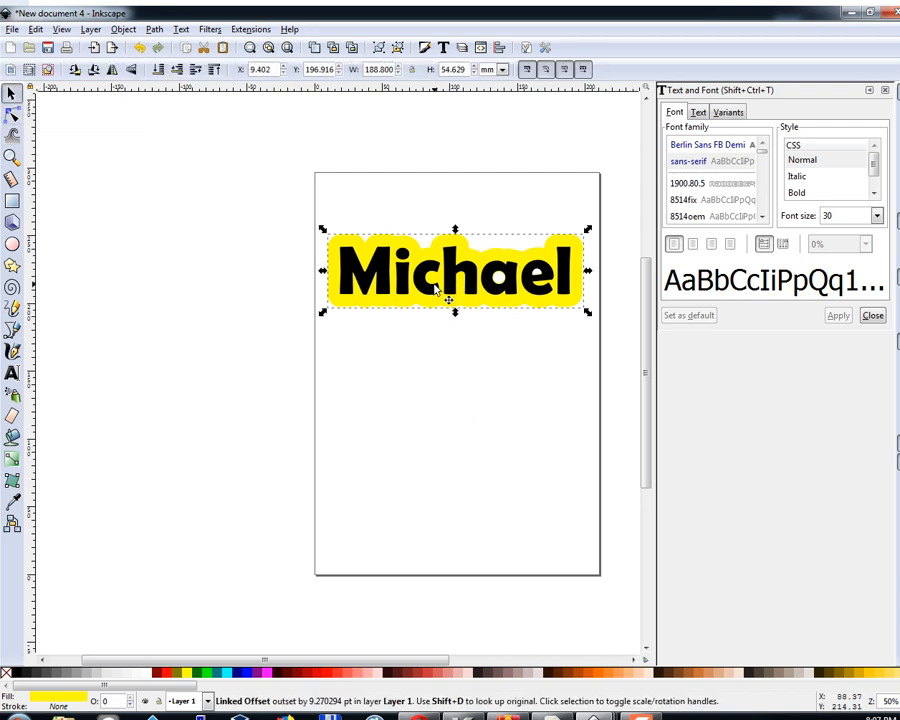
drag(442, 291, 446, 419)
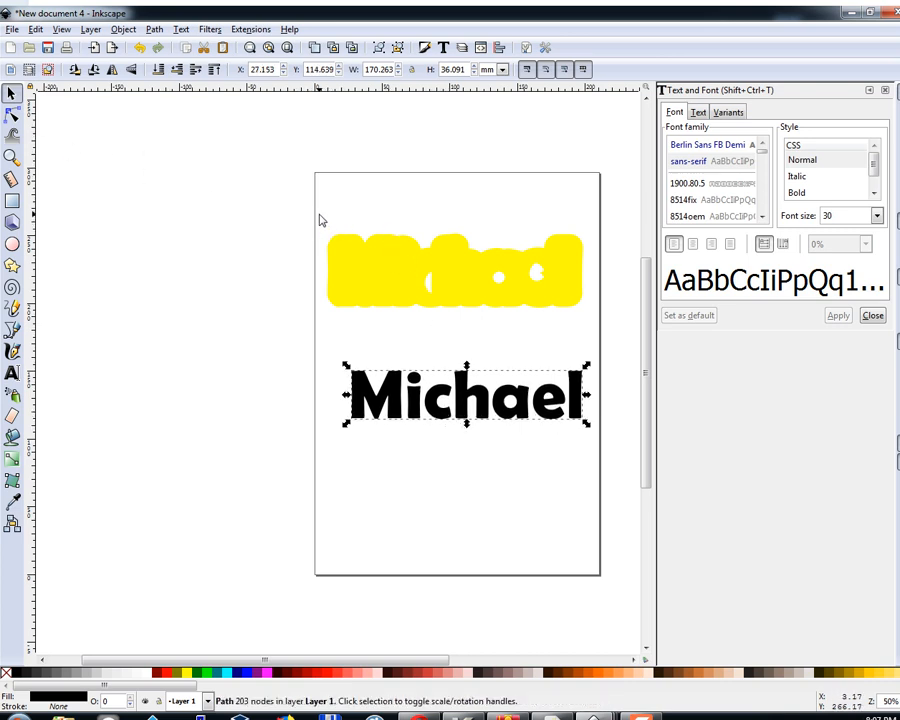
drag(319, 214, 589, 315)
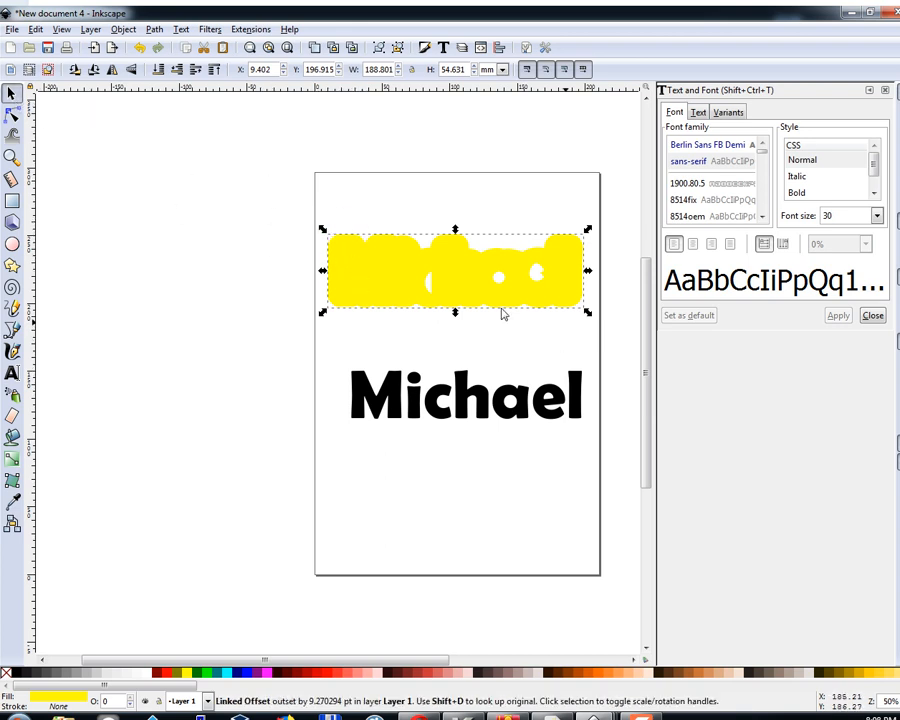
click(154, 29)
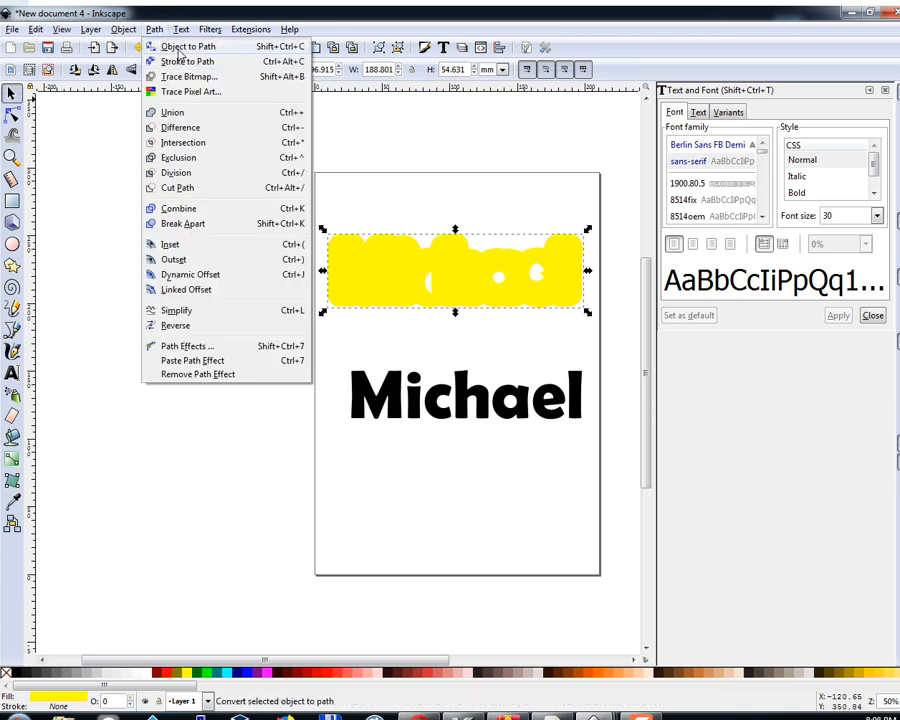
click(179, 49)
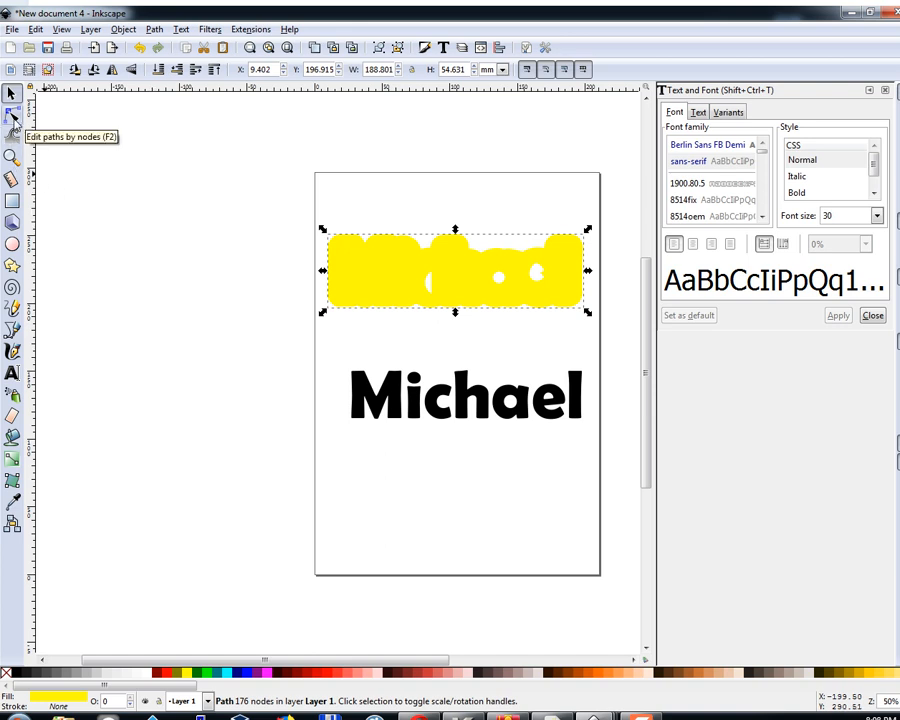
Step: Delete all nodes of the three interior holes in the yellow shape so the backing is solid
click(13, 116)
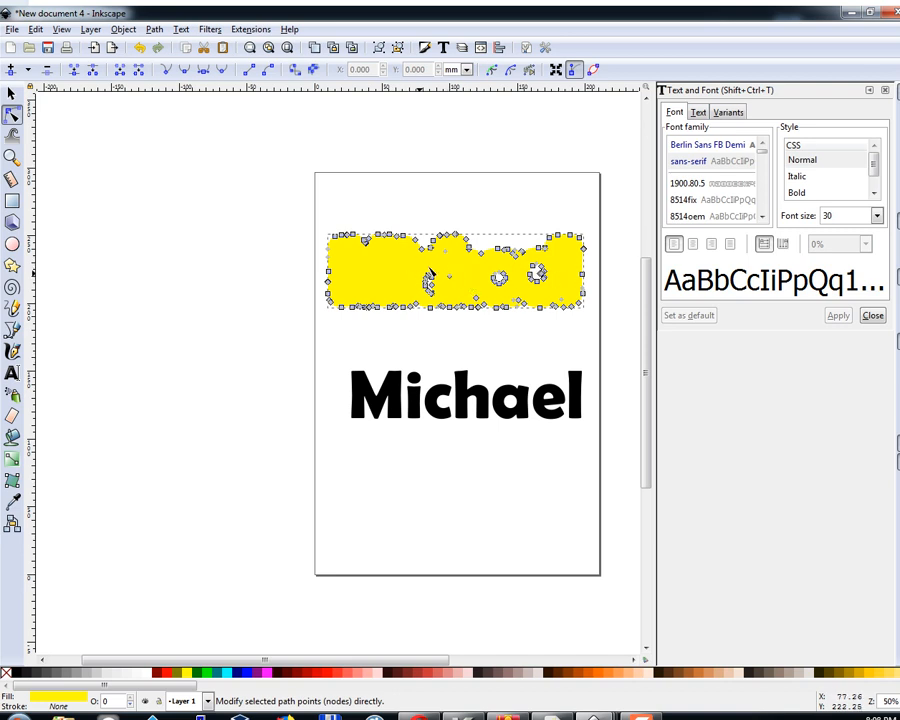
drag(410, 268, 470, 292)
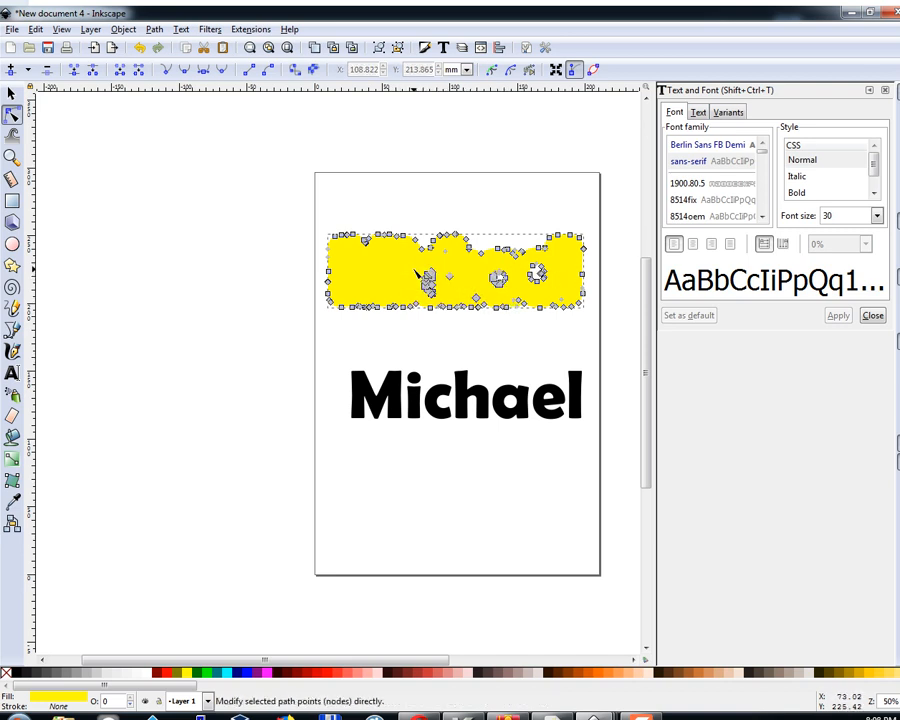
drag(414, 268, 549, 293)
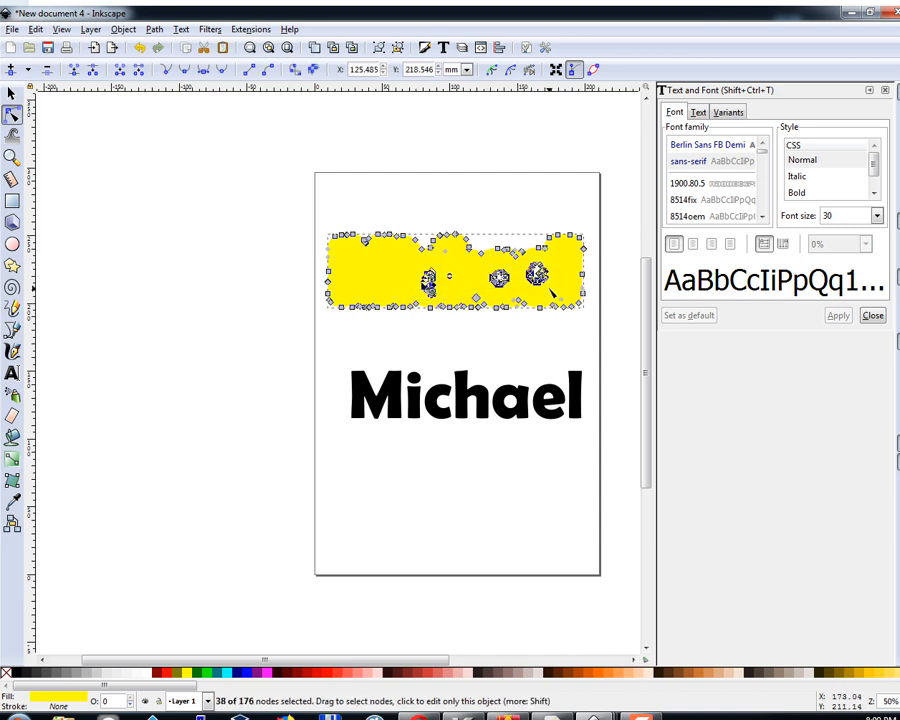
key(Delete)
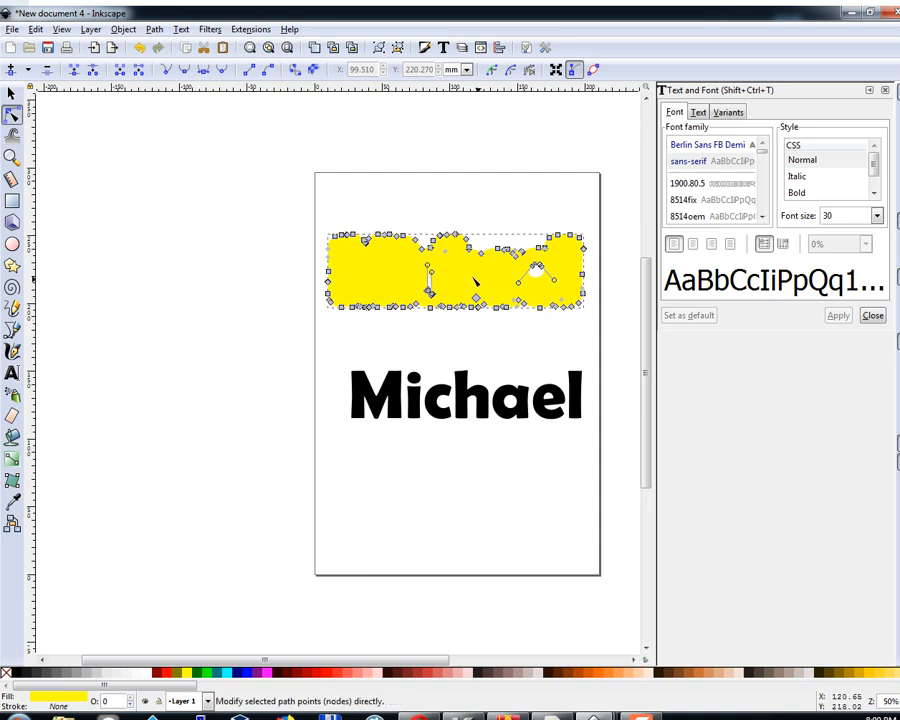
drag(417, 263, 450, 305)
key(Delete)
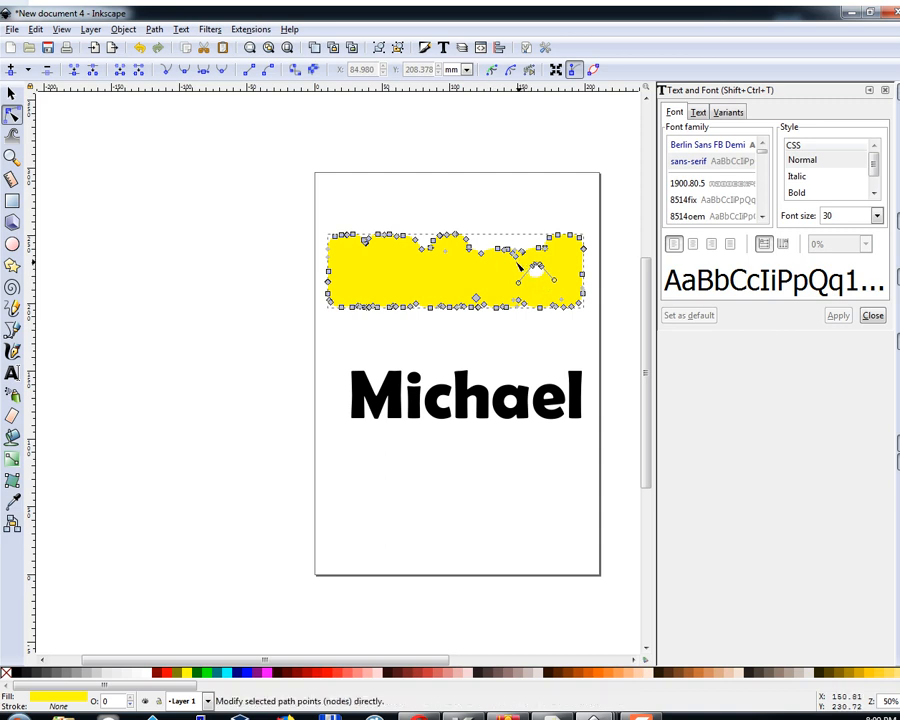
drag(517, 262, 562, 290)
key(Delete)
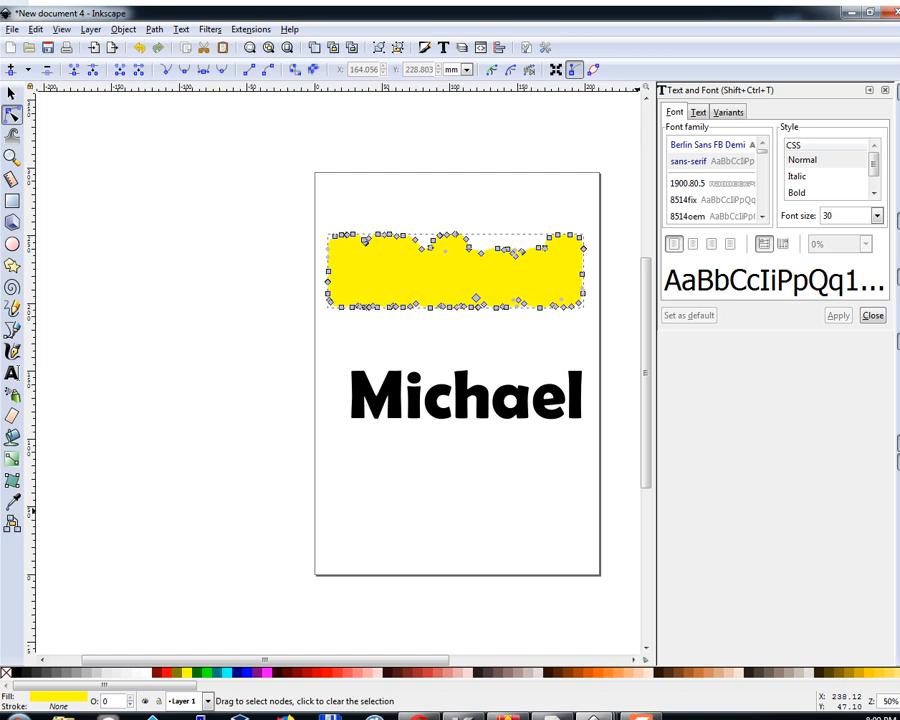
Step: Delete the stray interior nodes just below the middle bump on the yellow shape's upper edge
click(898, 697)
click(898, 697)
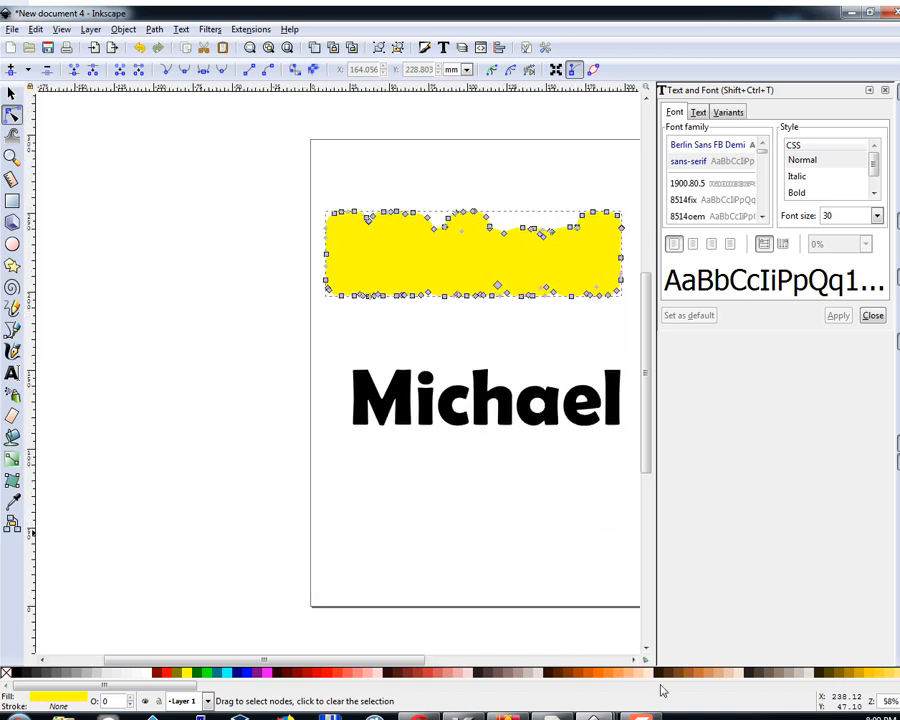
drag(391, 662, 422, 662)
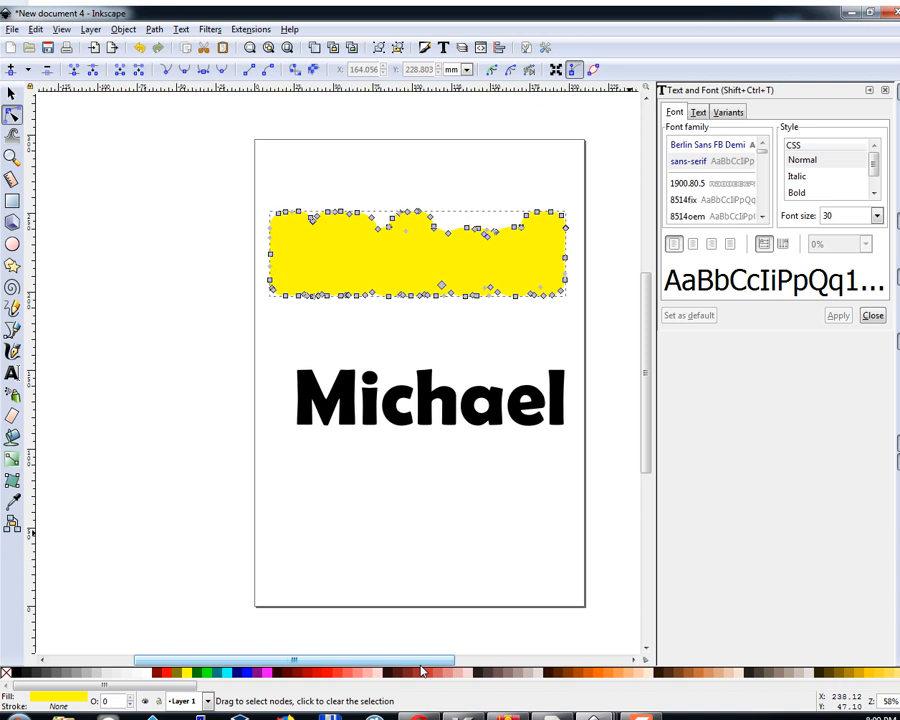
click(407, 231)
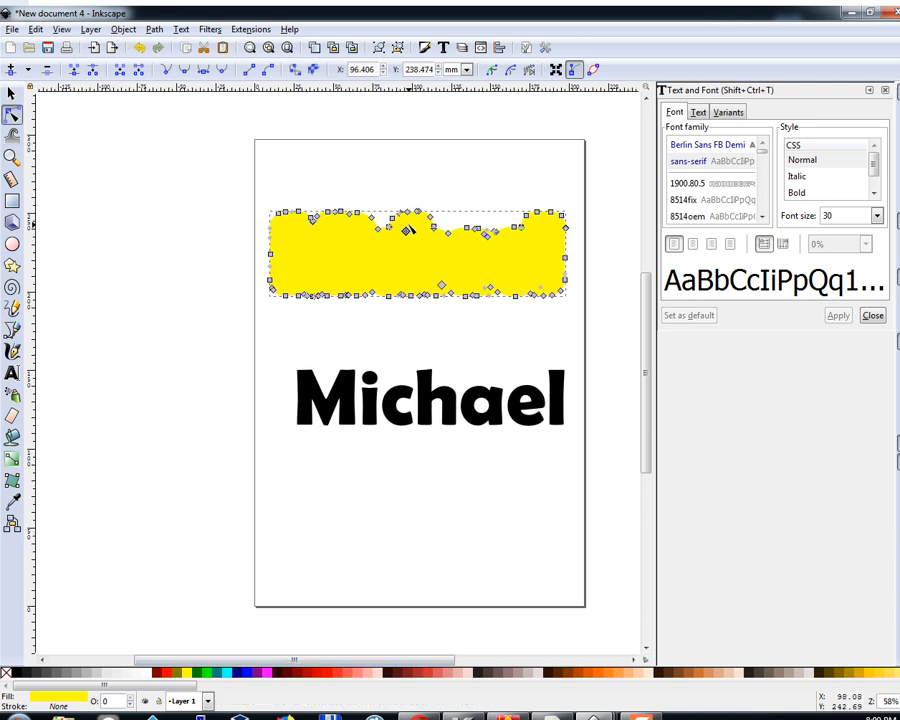
key(Delete)
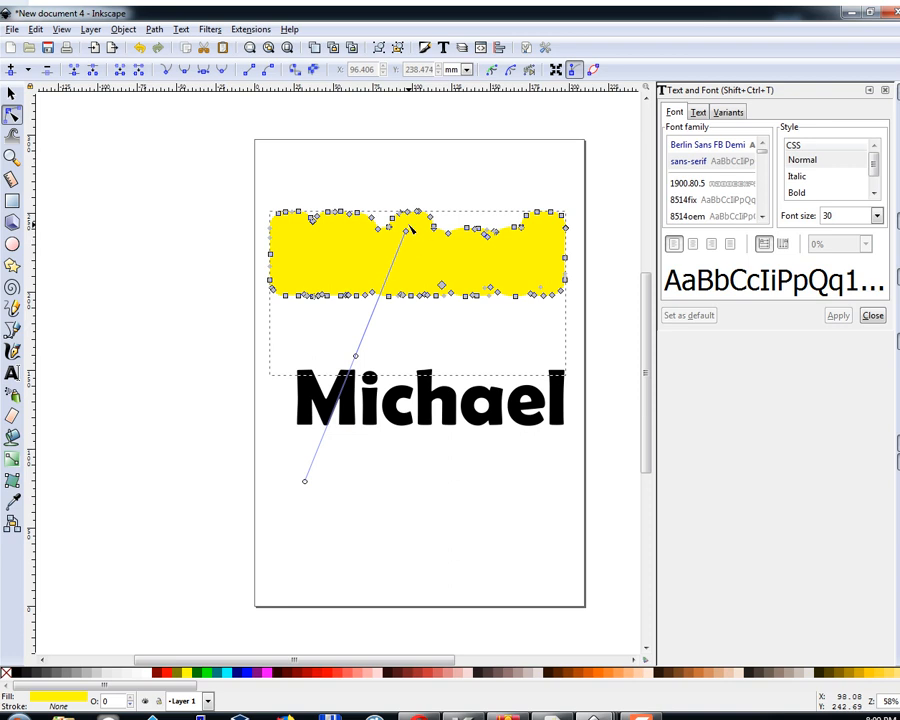
click(406, 231)
key(Delete)
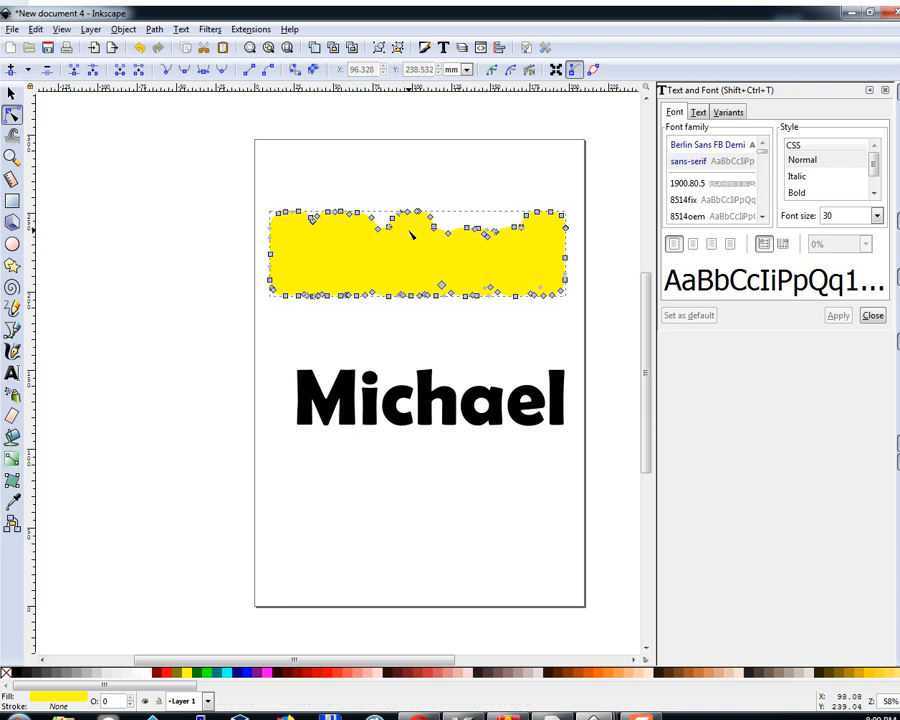
Step: Delete the stray interior nodes near the middle of the yellow shape's lower edge
click(441, 286)
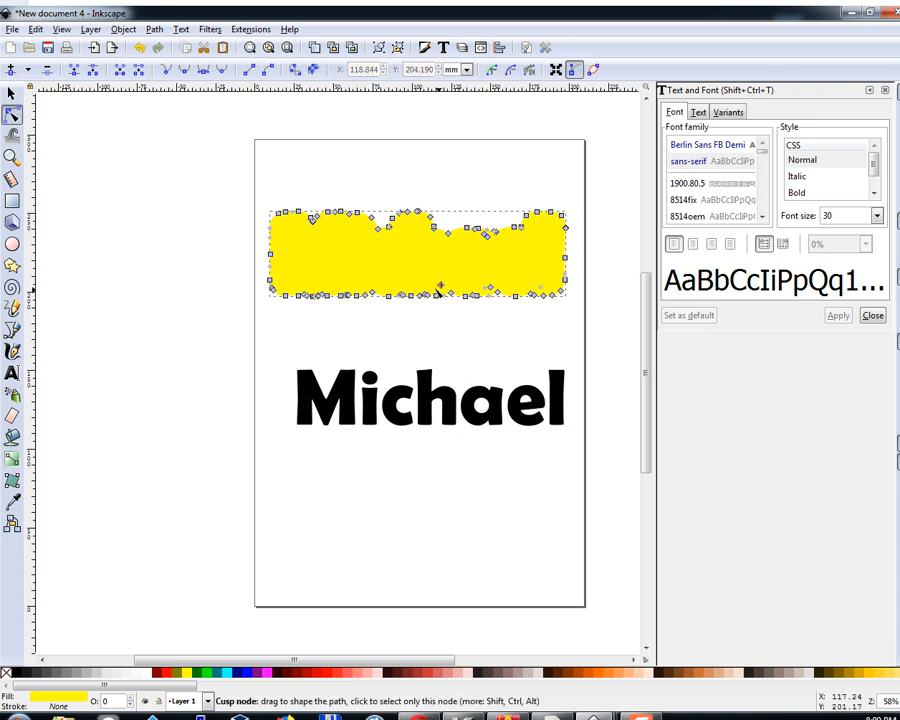
click(441, 287)
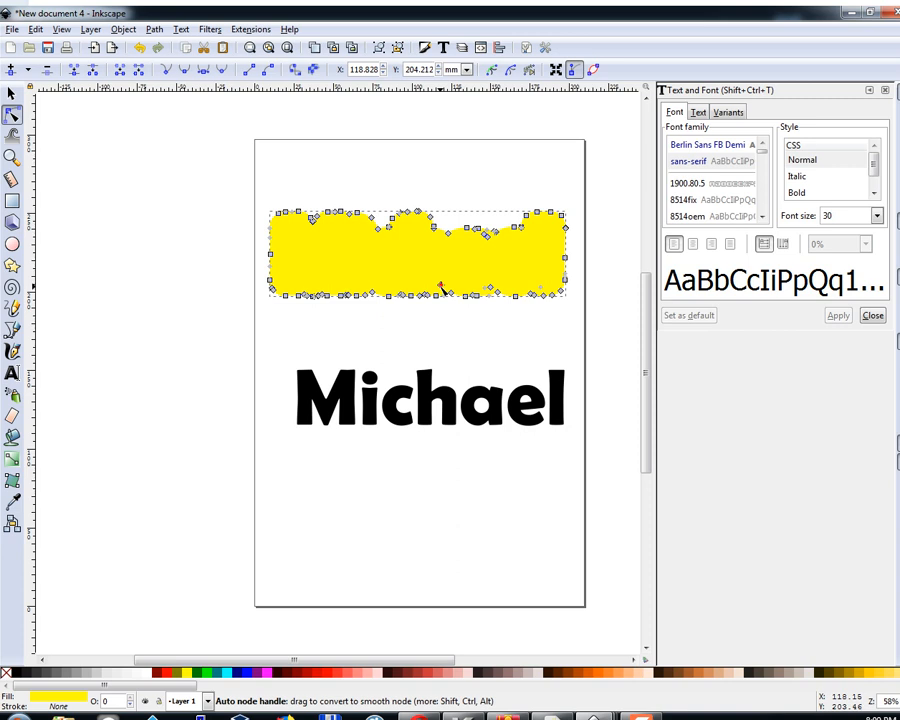
drag(441, 287, 317, 498)
click(441, 287)
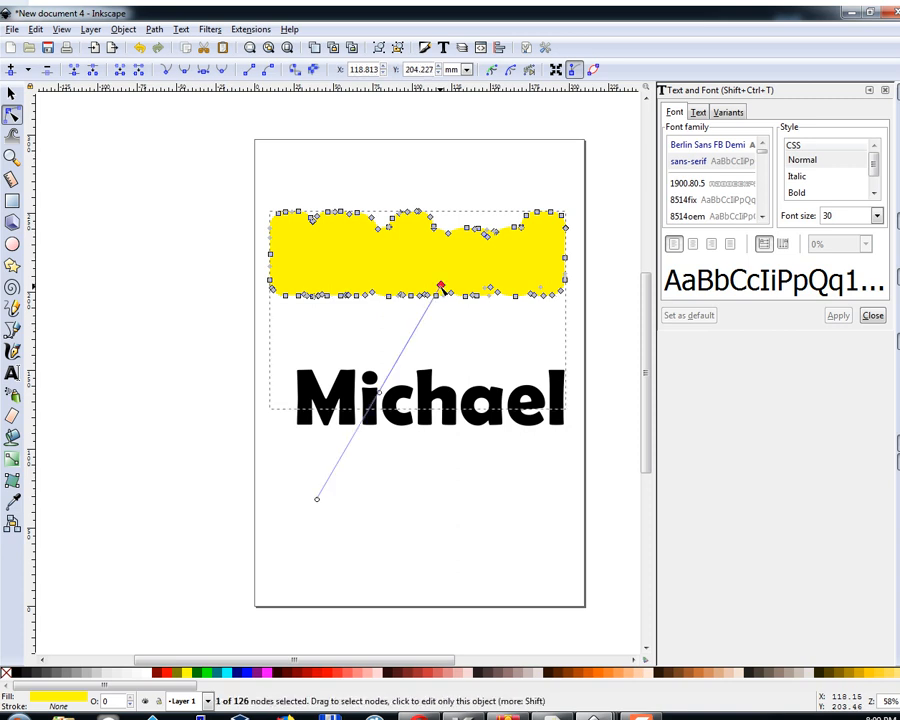
key(Delete)
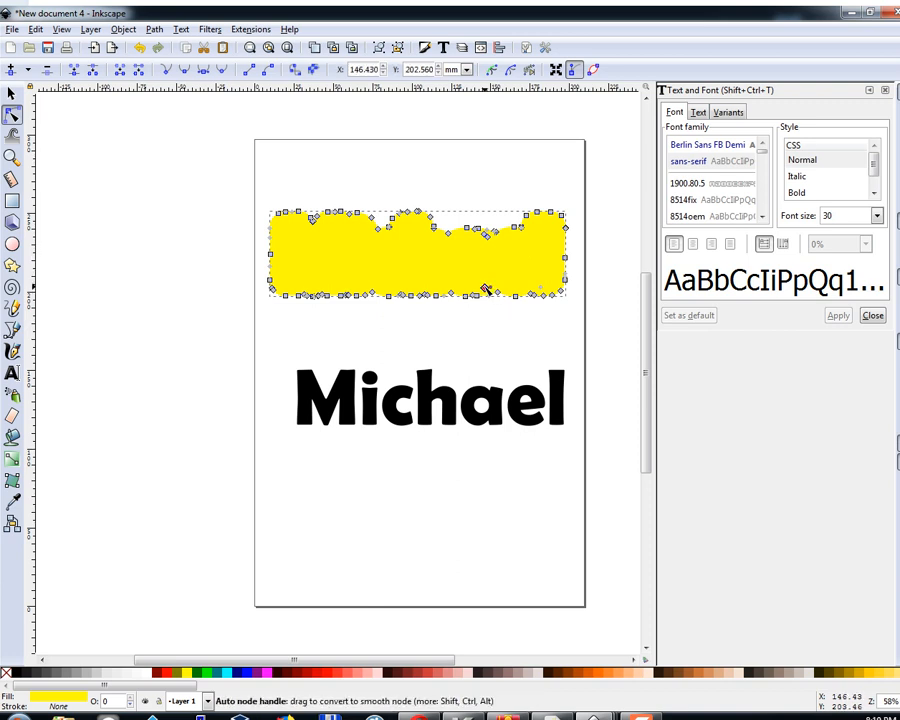
Step: Delete the remaining stray interior nodes along the right half of the yellow shape's lower edge
click(487, 290)
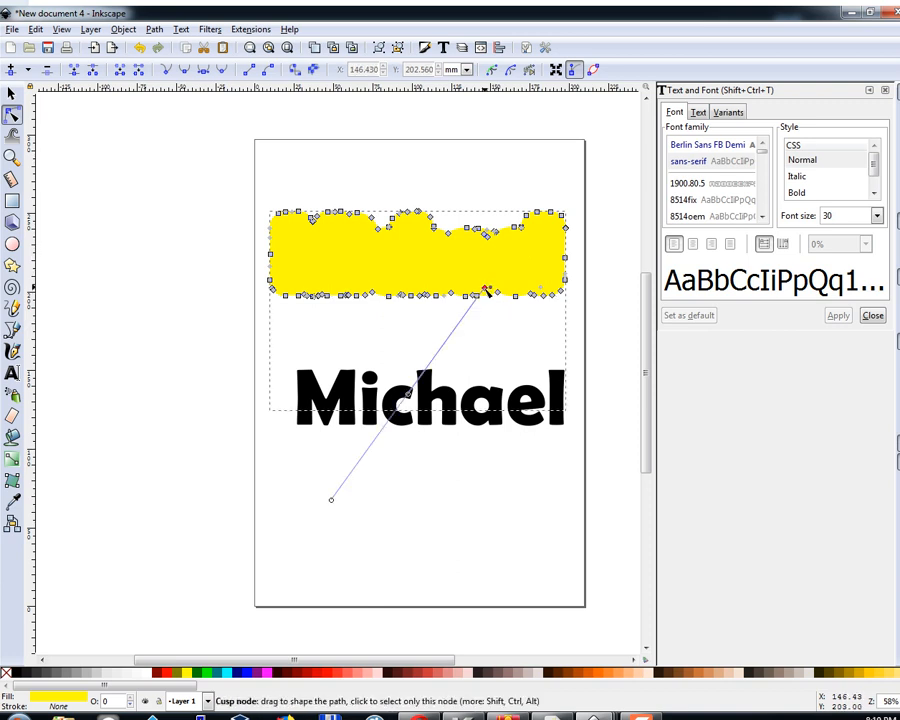
click(486, 289)
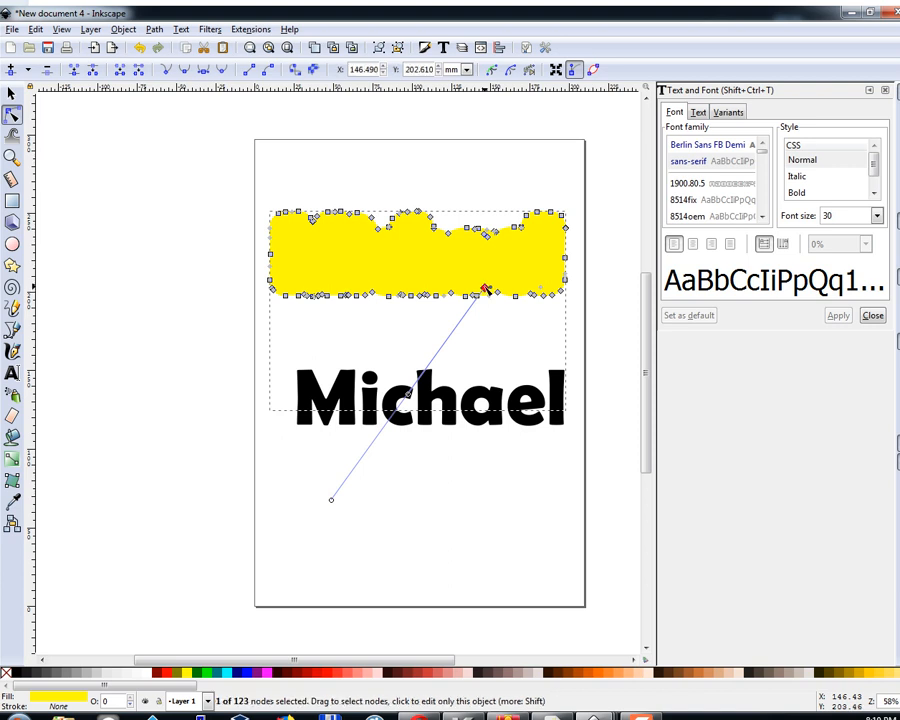
key(Escape)
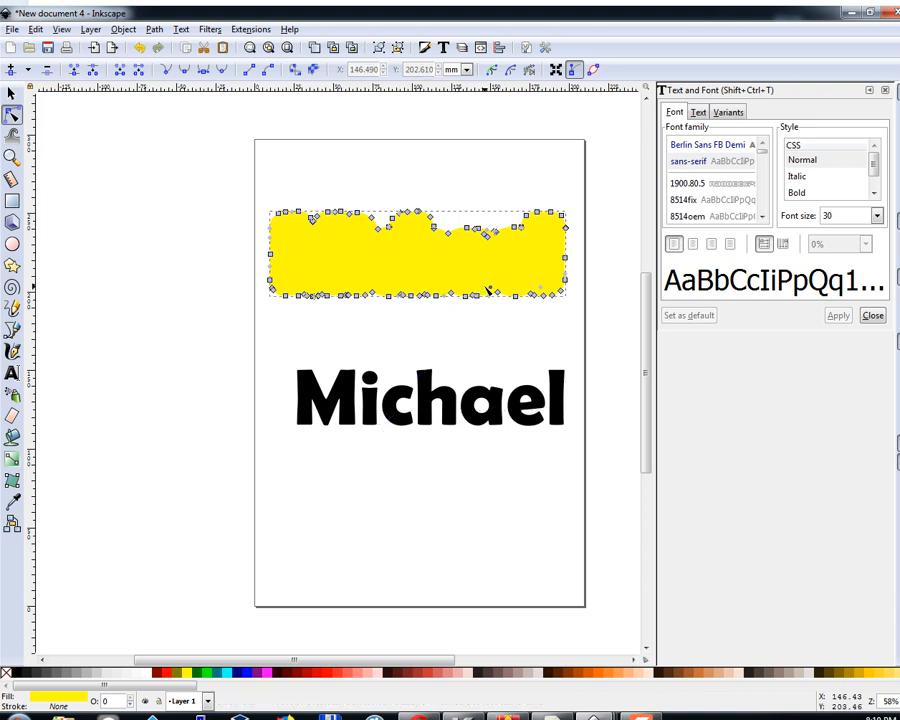
click(541, 288)
key(Delete)
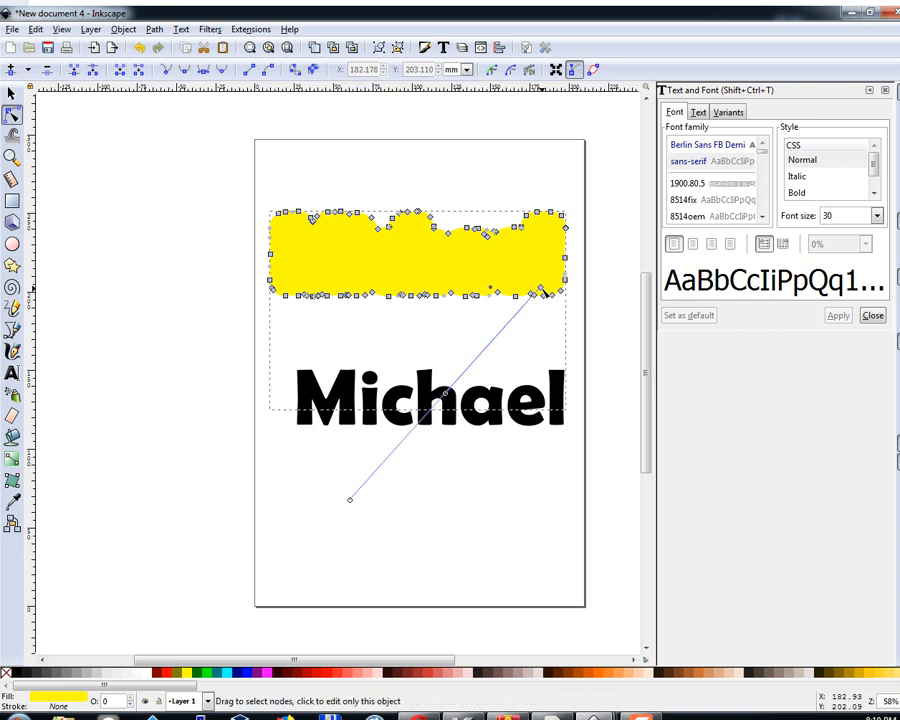
click(541, 288)
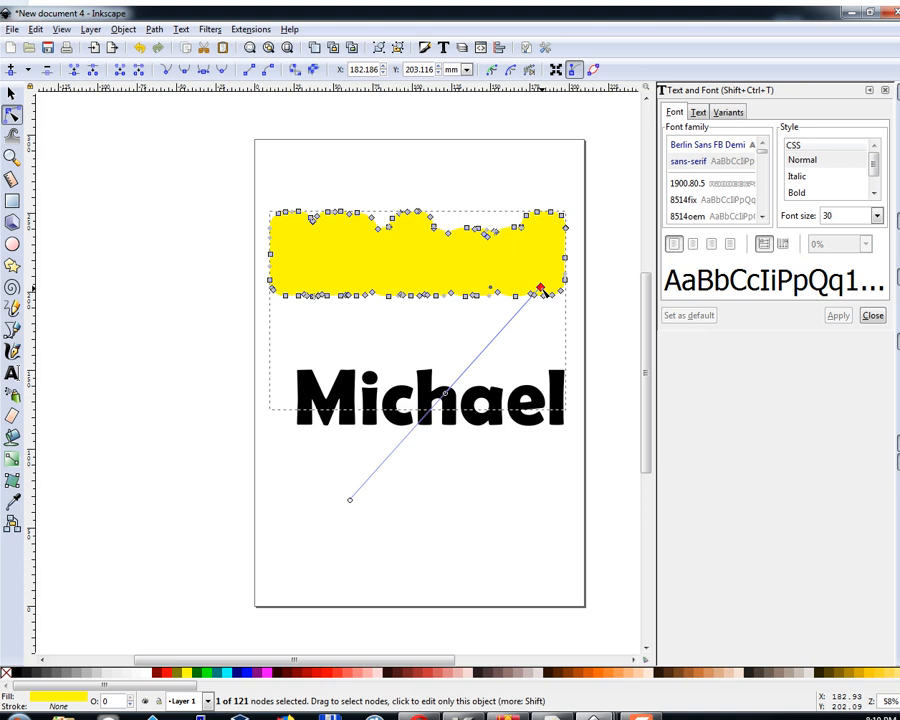
key(Delete)
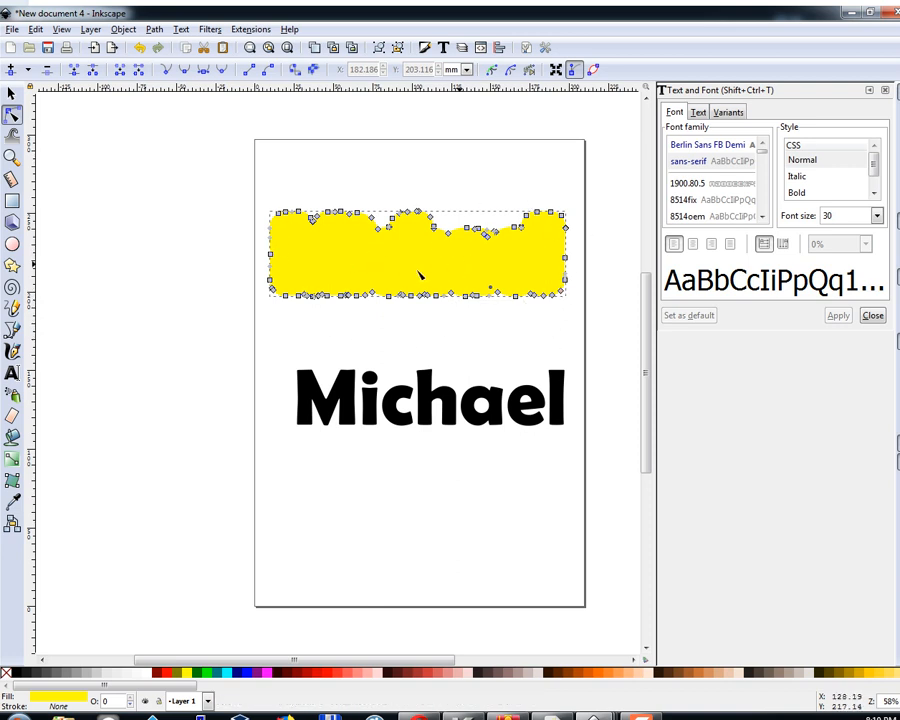
click(491, 290)
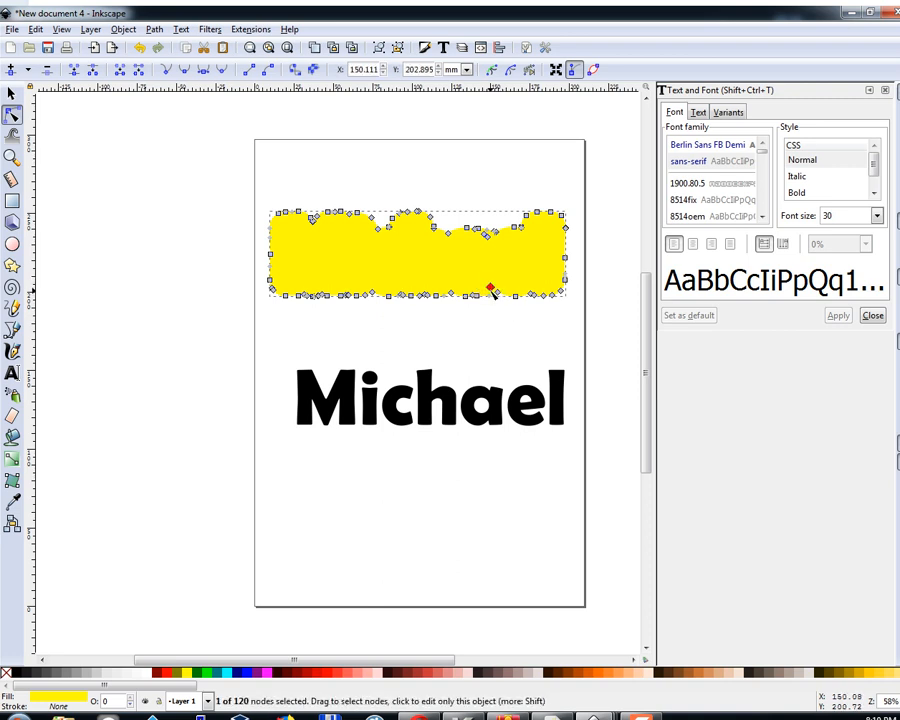
key(Delete)
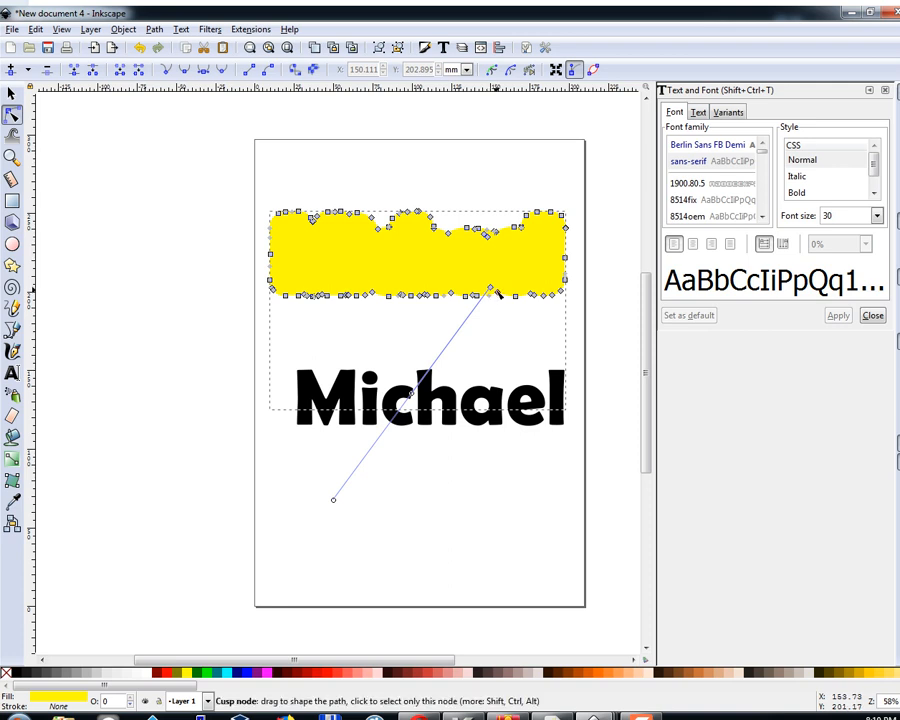
click(491, 290)
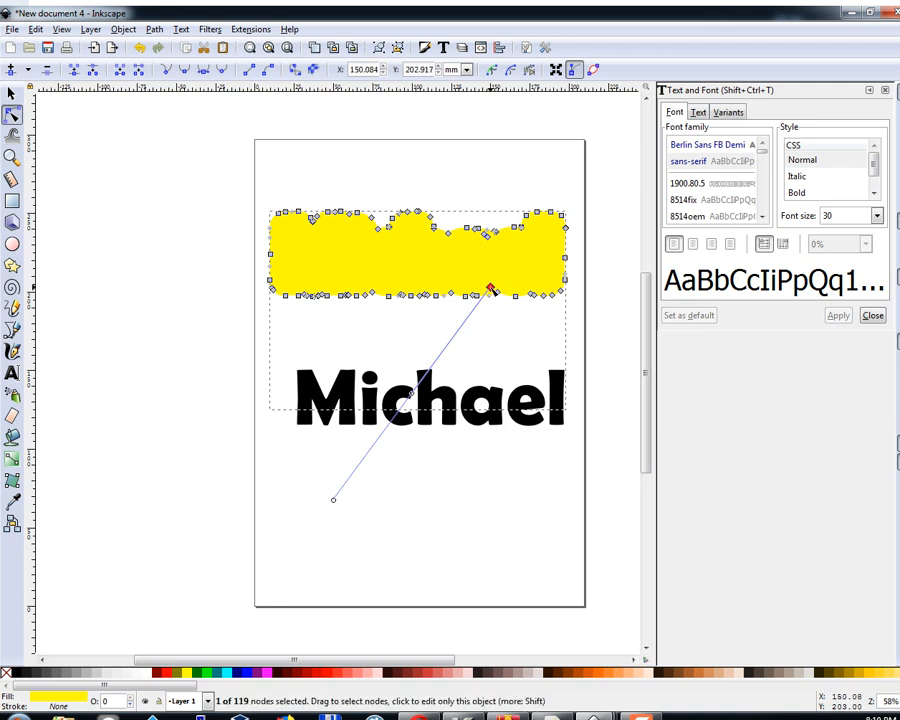
key(Delete)
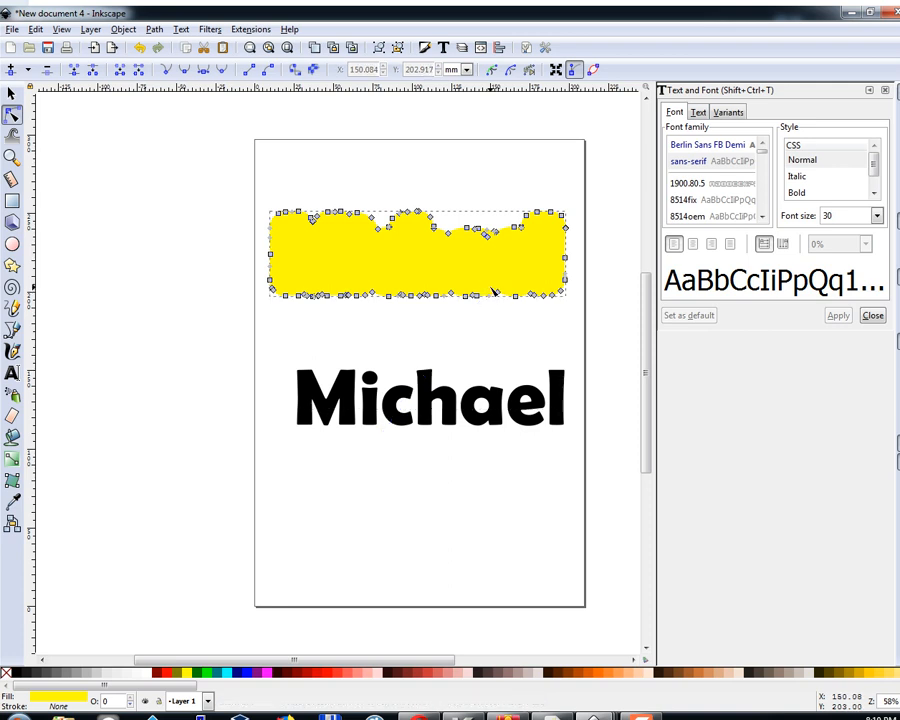
Step: Delete the stray interior nodes in the right-hand dip of the yellow shape's upper edge and recheck its outline nodes
click(489, 236)
key(ctrl+z)
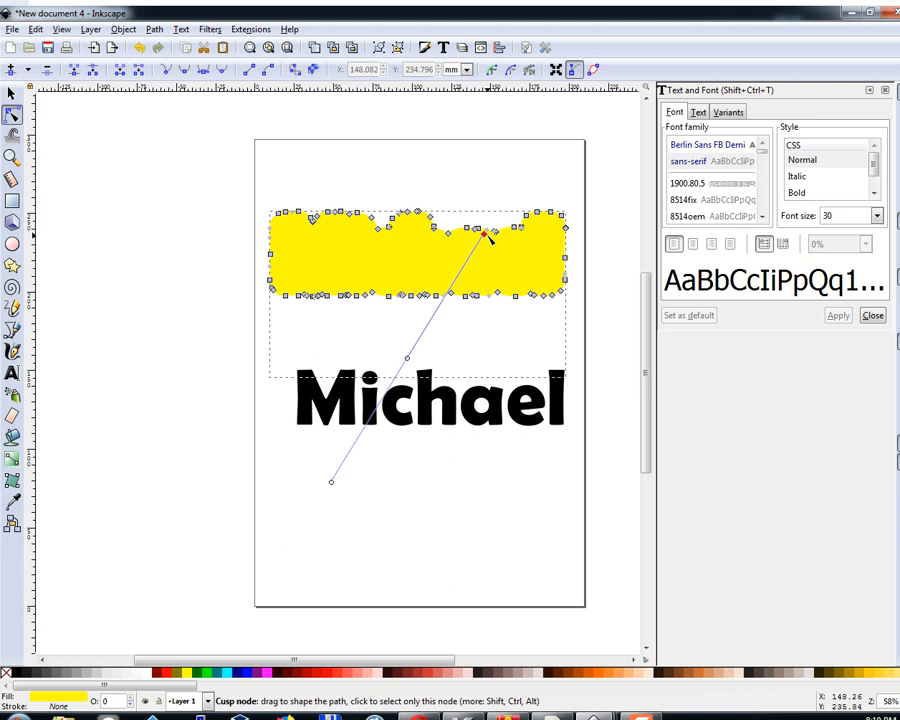
click(487, 235)
key(Delete)
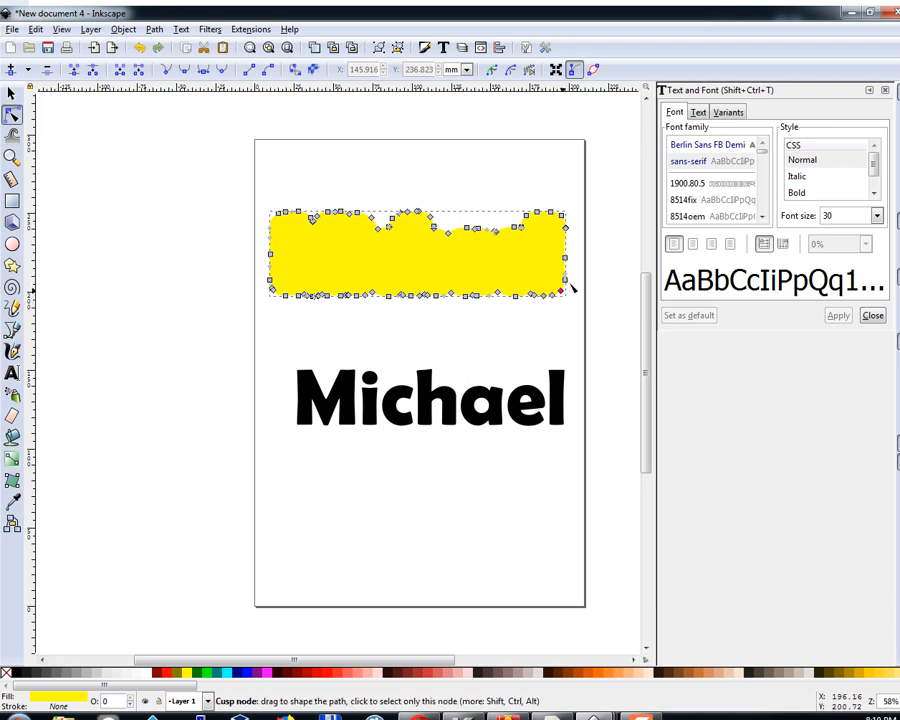
drag(528, 281, 395, 293)
click(421, 323)
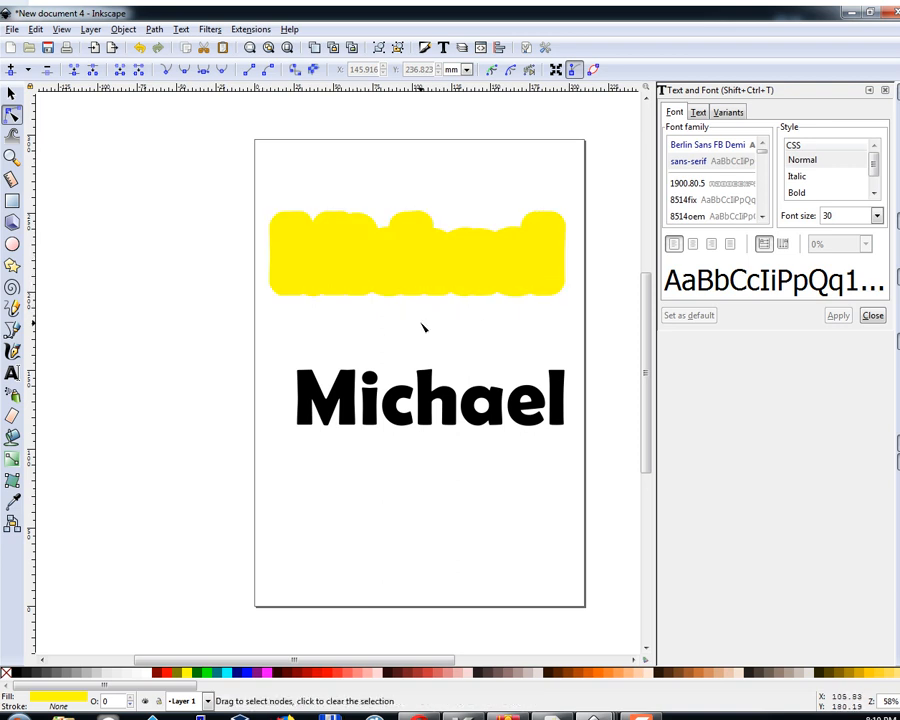
click(416, 266)
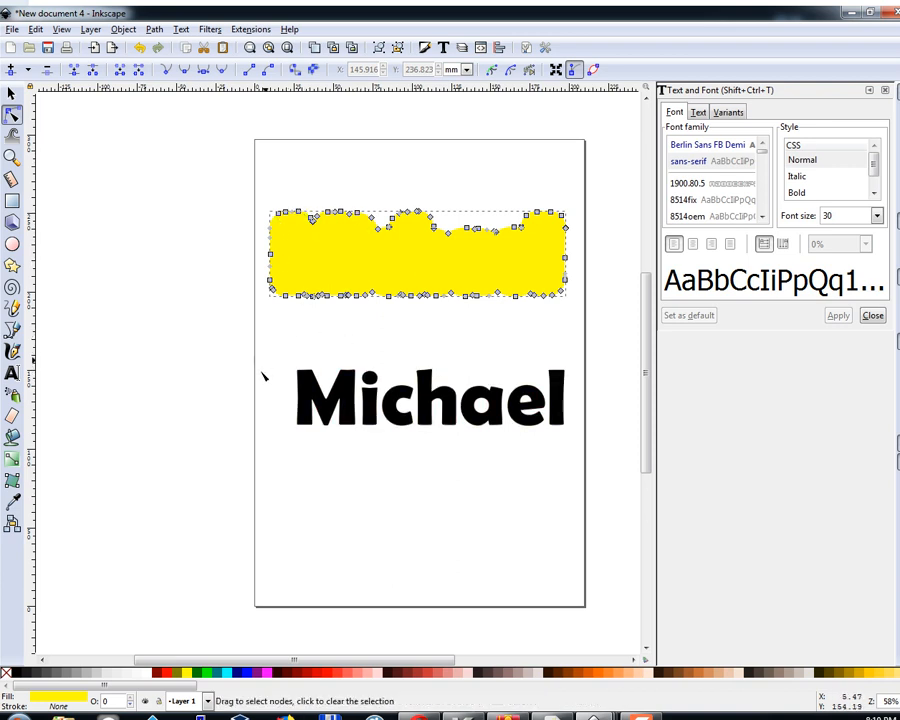
click(326, 336)
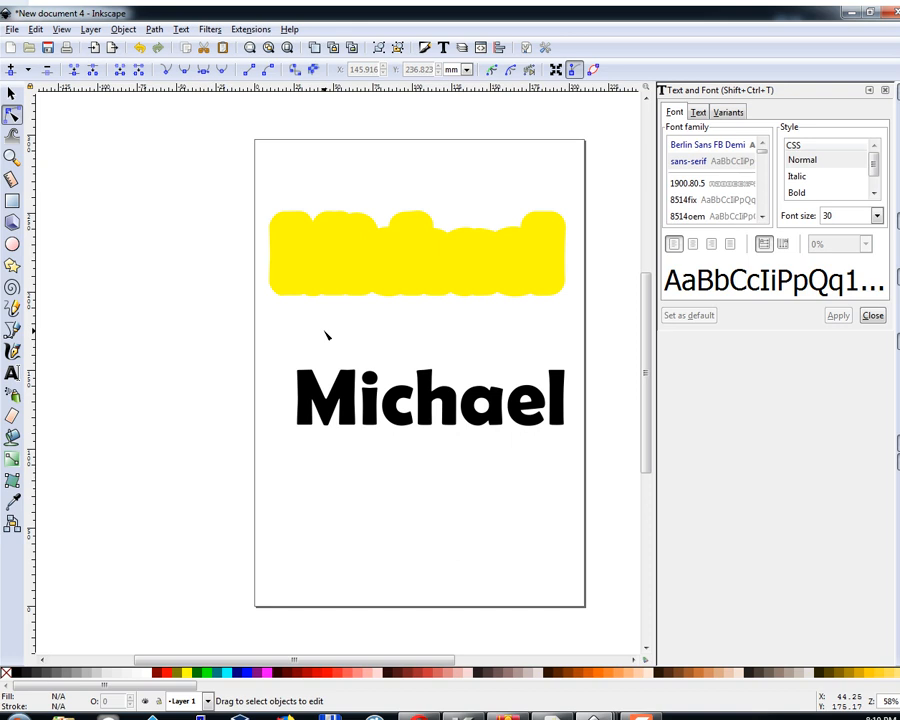
Step: Draw a blue ellipse about 12 by 9 mm beside the page and move it onto the yellow shape's upper-left corner
click(14, 246)
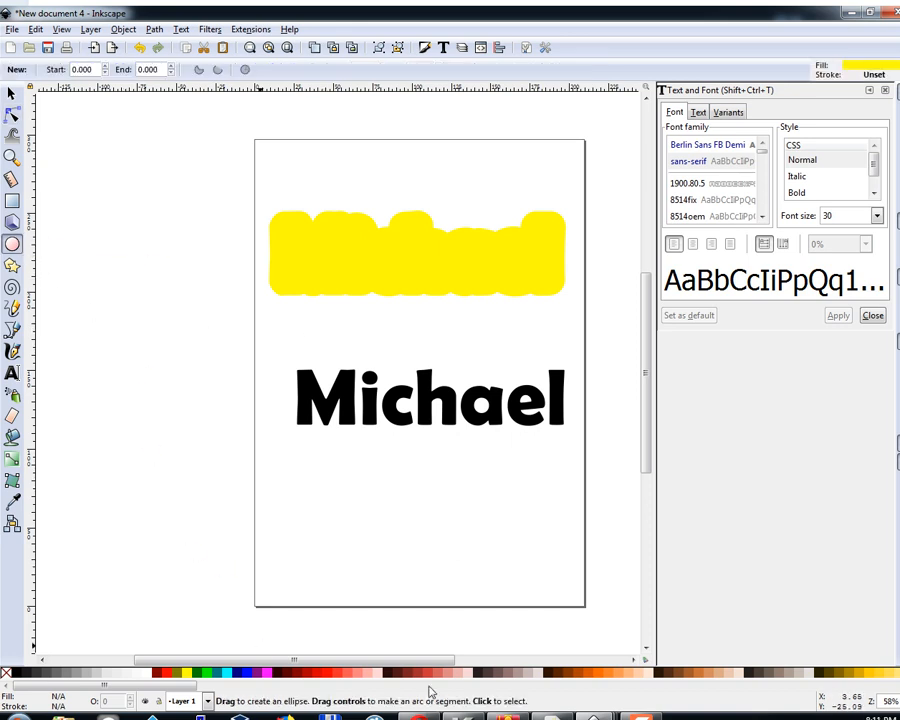
click(251, 676)
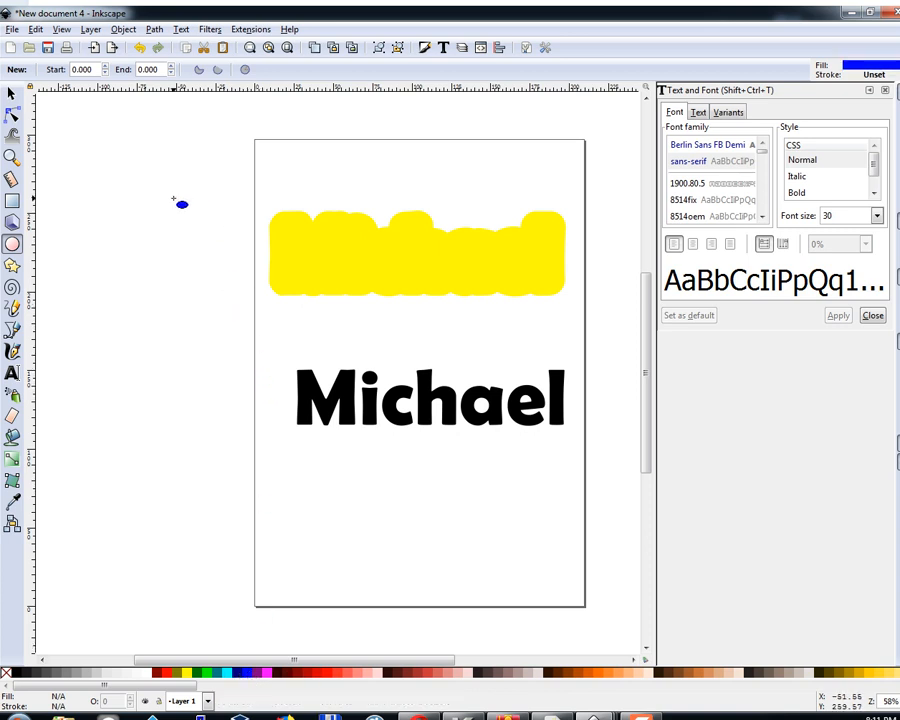
drag(173, 197, 193, 213)
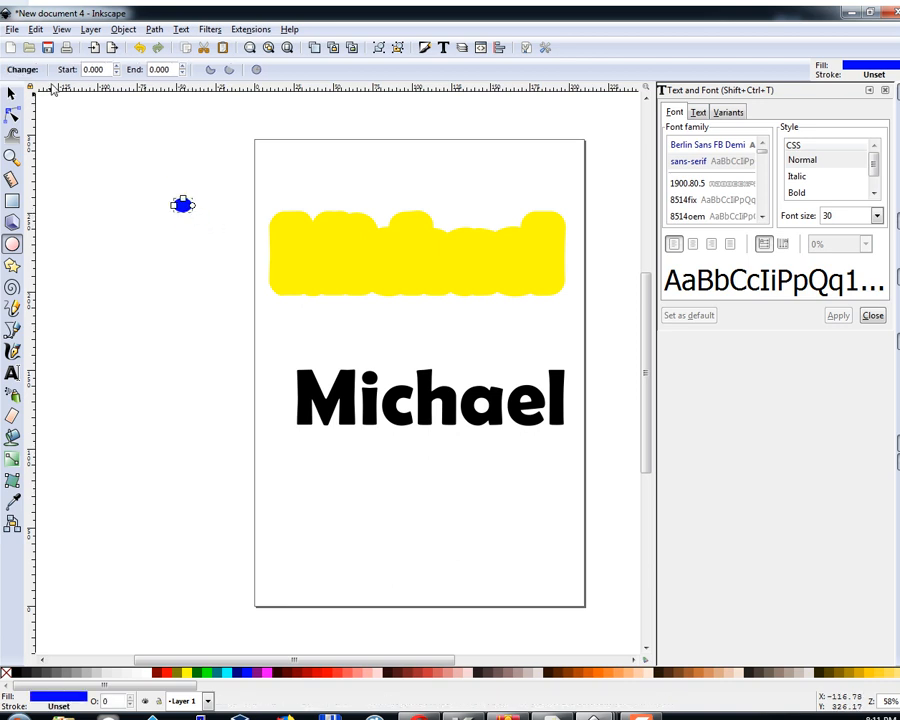
click(12, 95)
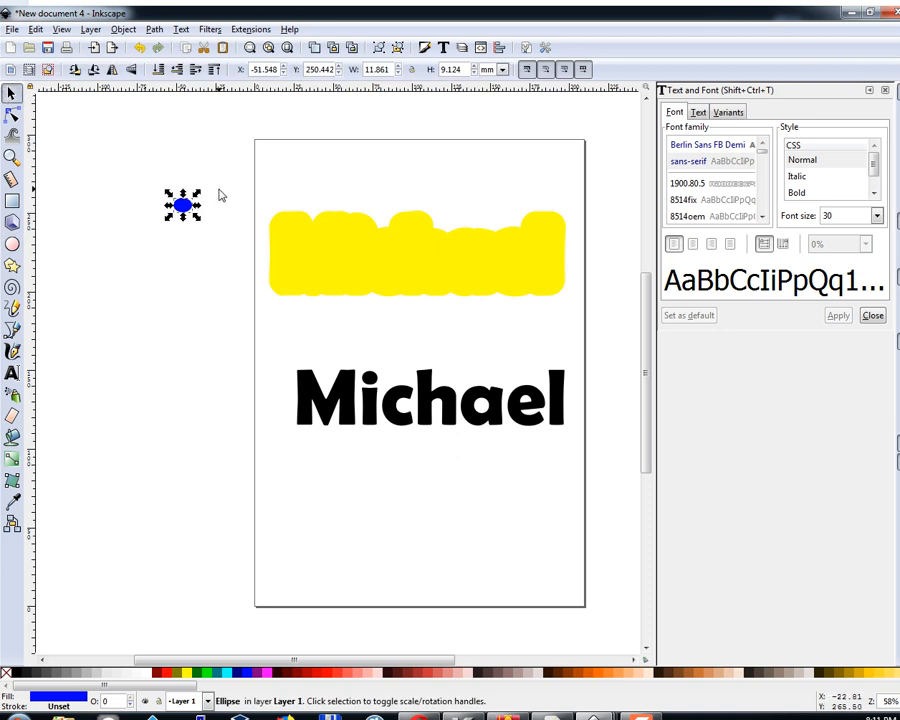
drag(195, 213, 296, 229)
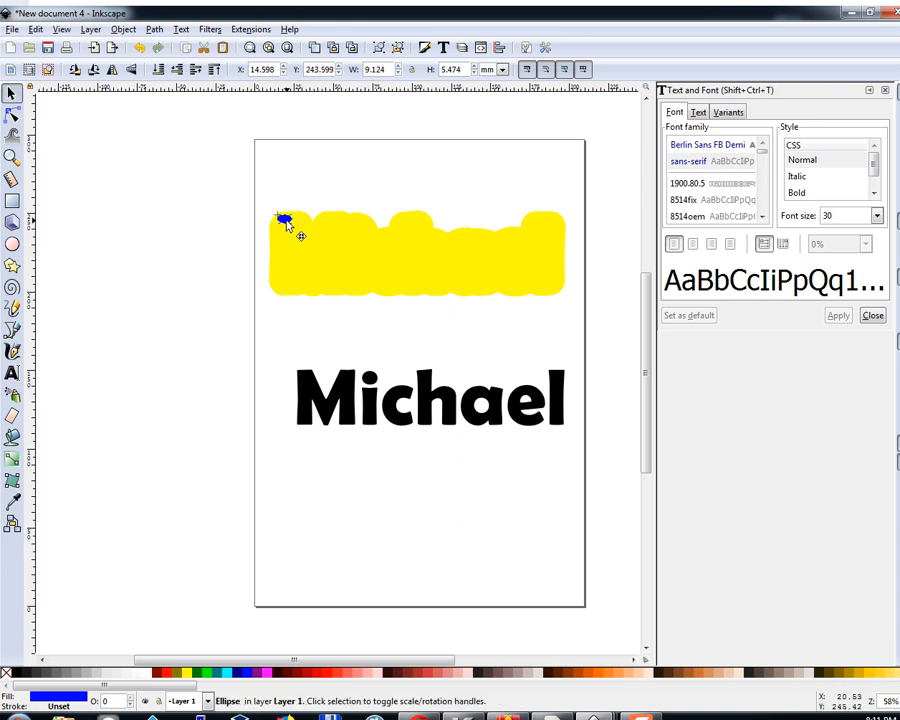
key(Down)
Step: Try the blue ellipse above the black name lettering, and undo that move and the ellipse's reduction in size
click(300, 383)
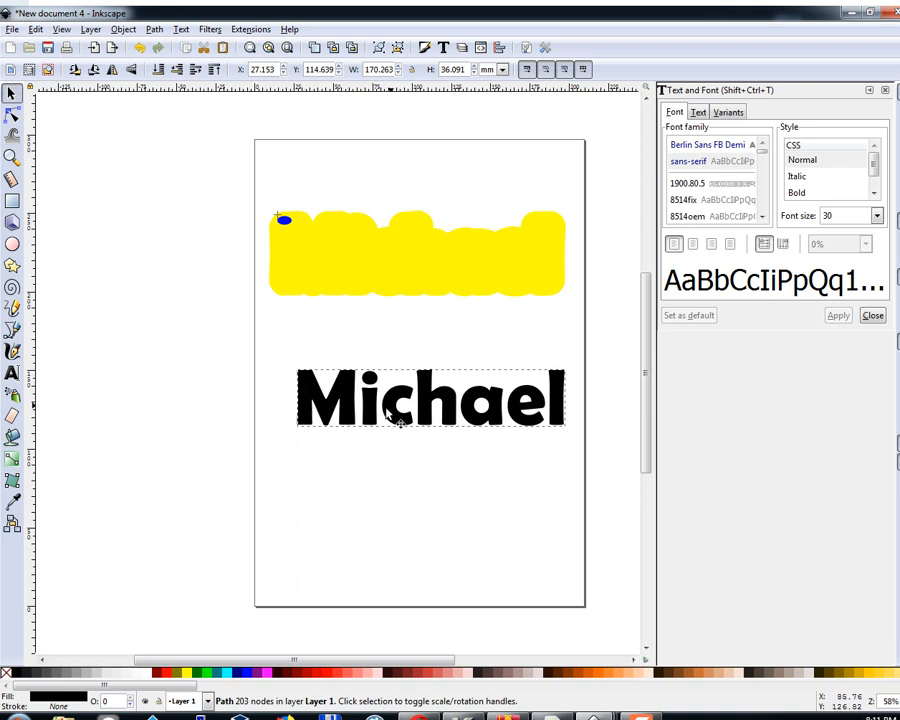
drag(284, 219, 367, 369)
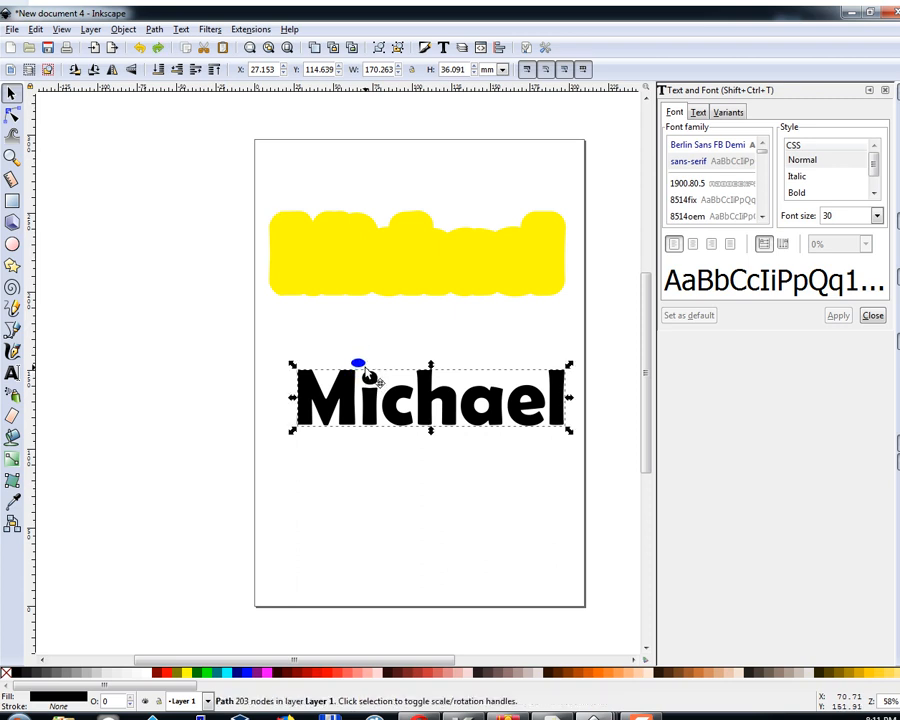
key(ctrl+z)
click(331, 333)
click(298, 296)
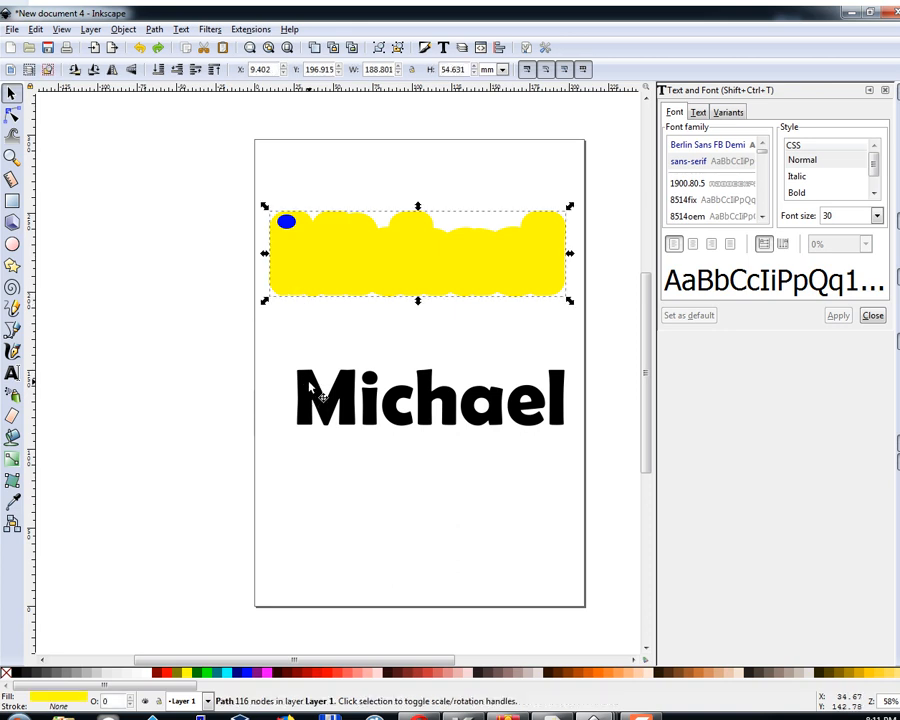
Step: Move the black name lettering onto the yellow backing, centred below the blue ellipse at about X 16.5 mm, Y 202 mm
click(304, 408)
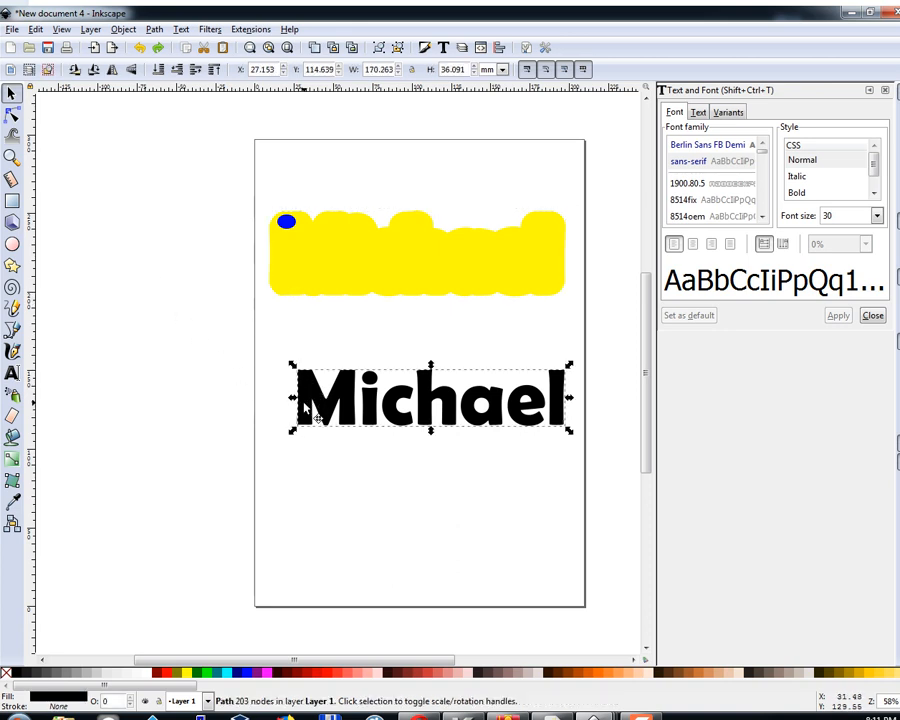
drag(303, 405, 290, 258)
key(Down)
key(Down)
key(Down)
key(Down)
key(Down)
key(Down)
key(Down)
key(Down)
key(Down)
key(Down)
key(Down)
key(Down)
key(Down)
key(Down)
key(Down)
key(Down)
key(Down)
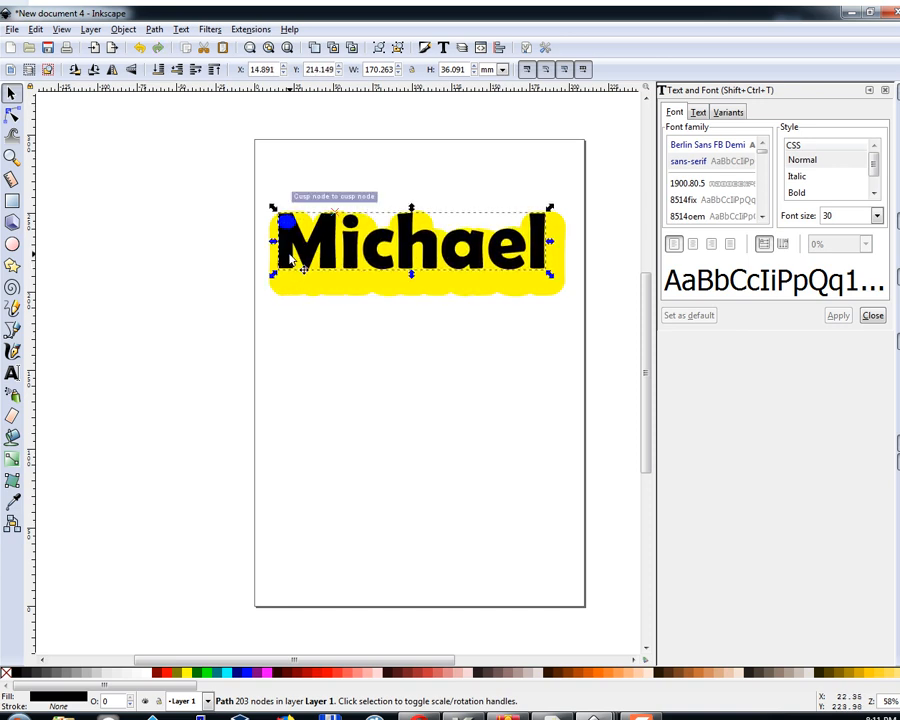
key(Down)
key(Down)
key(Down)
key(Down)
key(Down)
key(Down)
key(Down)
key(Down)
key(Down)
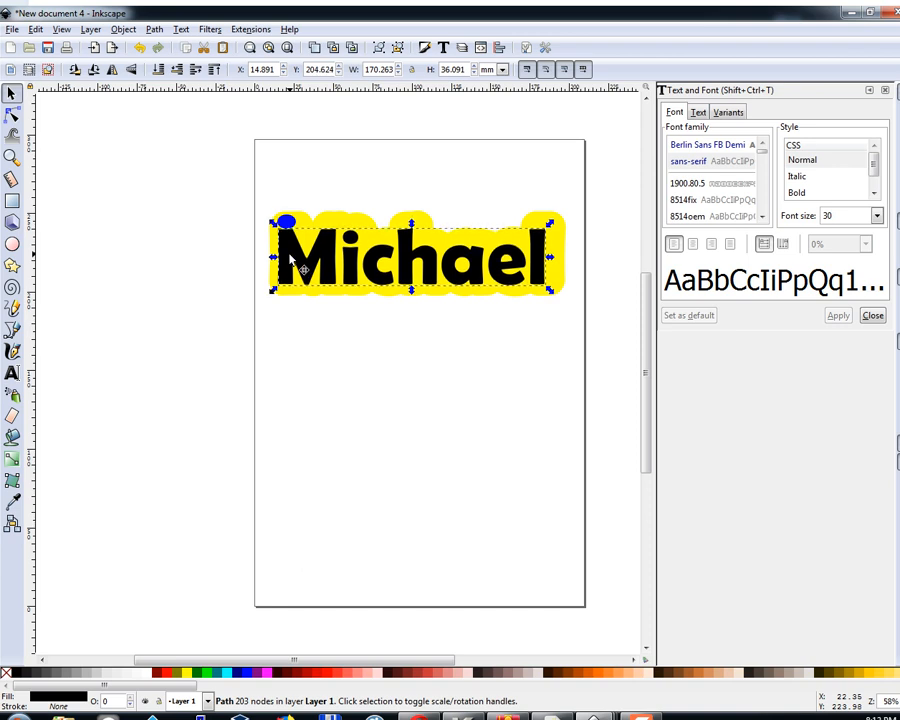
key(Right)
key(Right)
key(Right)
key(Right)
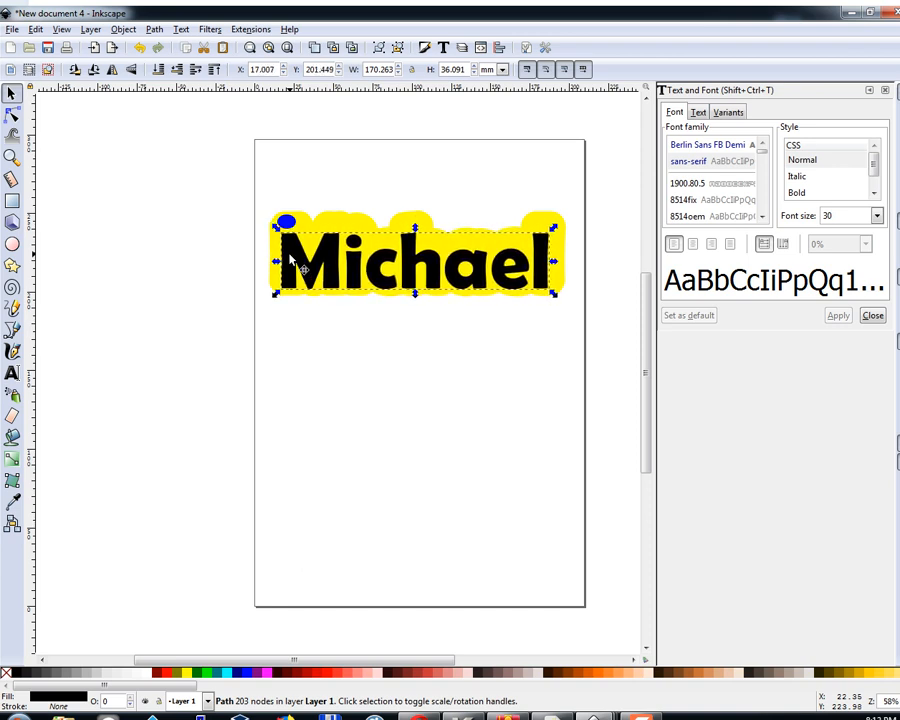
key(Left)
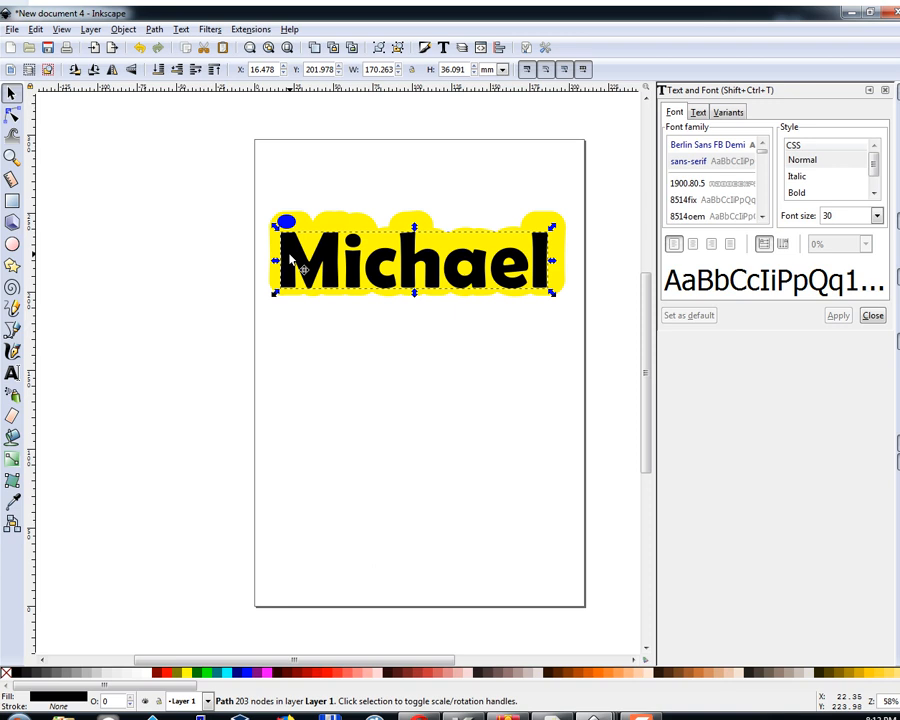
click(322, 347)
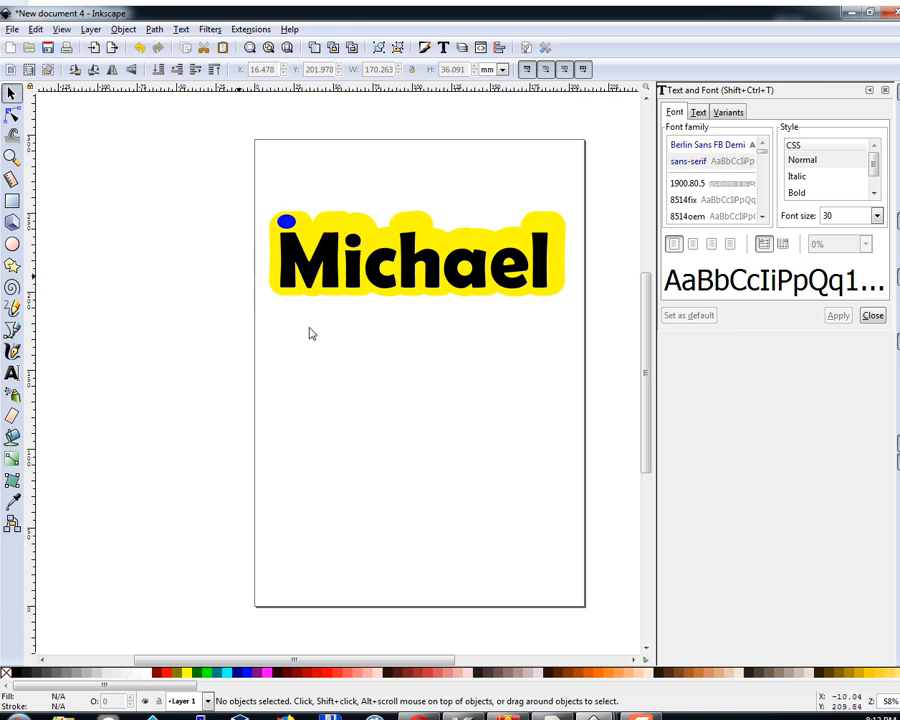
Step: Examine the blue ellipse, the black name lettering and the yellow backing by selecting each as a separate object
click(288, 228)
alt+click(289, 230)
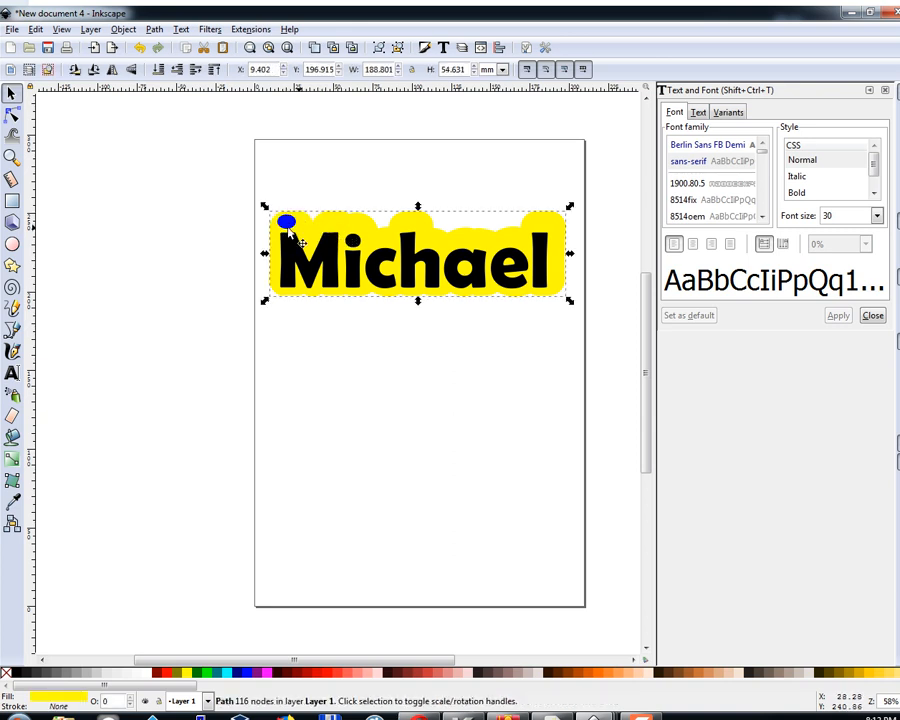
click(289, 227)
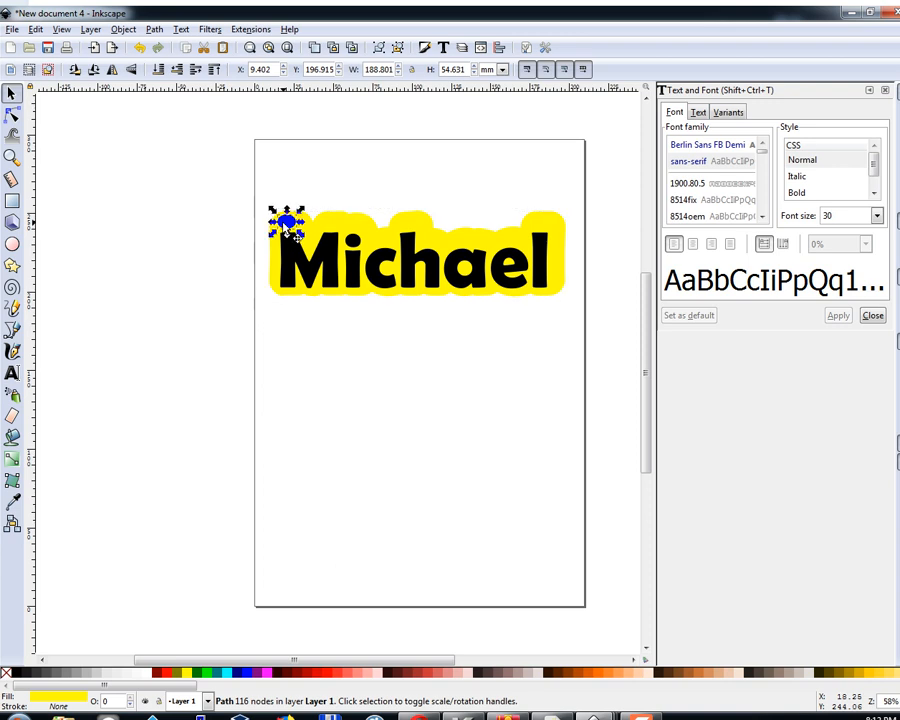
click(347, 224)
click(292, 190)
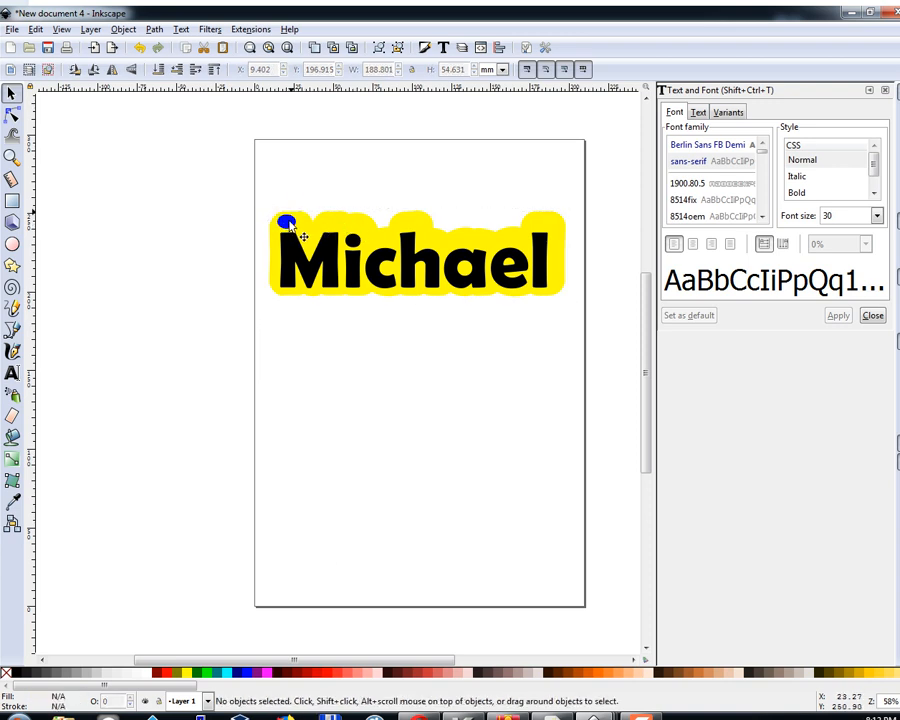
click(288, 224)
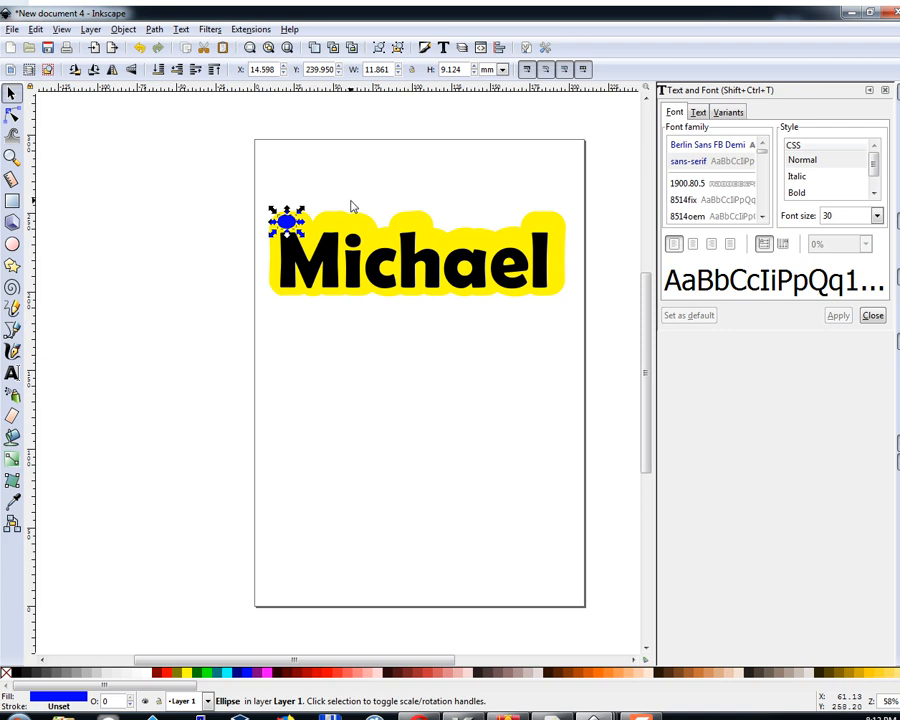
click(351, 207)
click(331, 250)
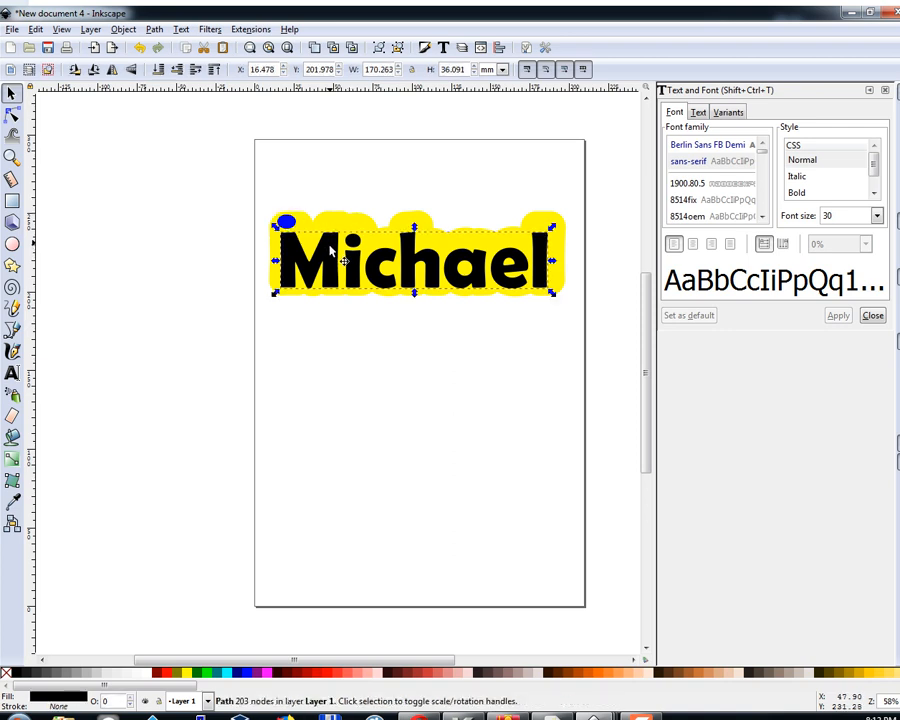
click(333, 207)
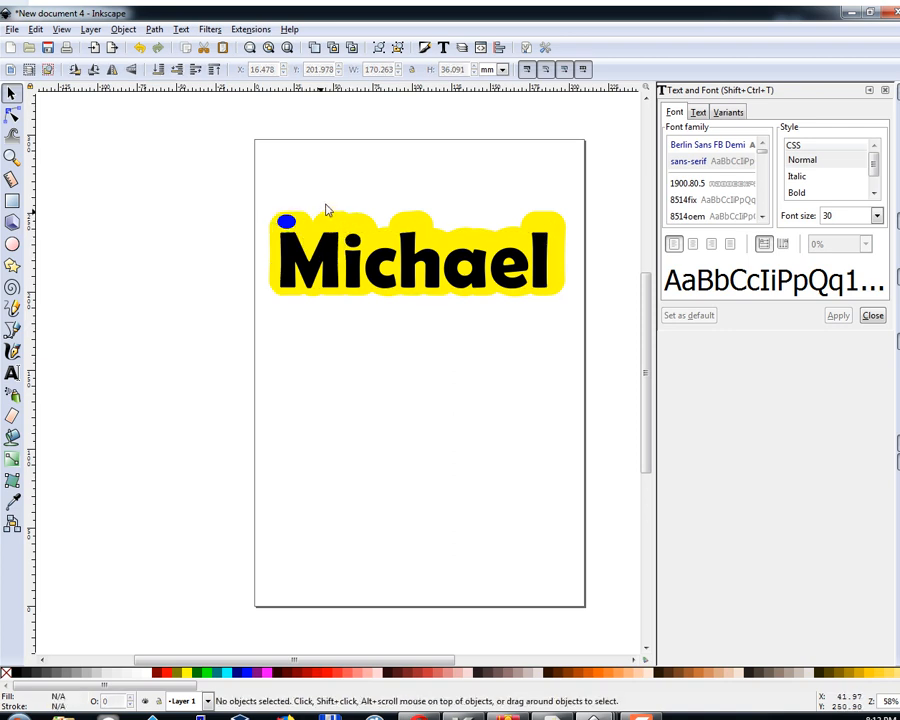
click(289, 226)
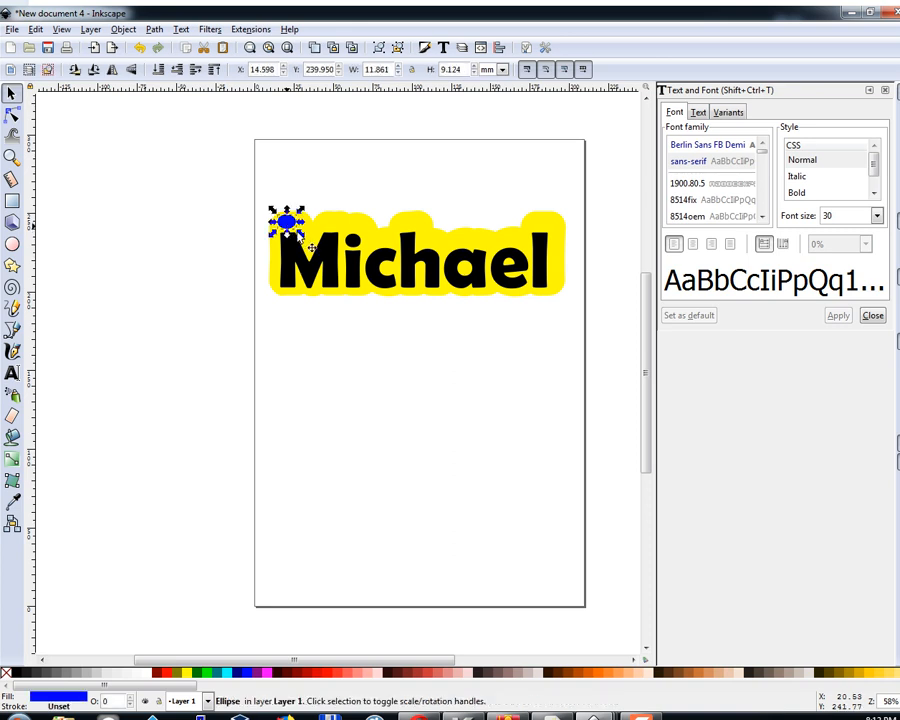
click(336, 259)
click(331, 253)
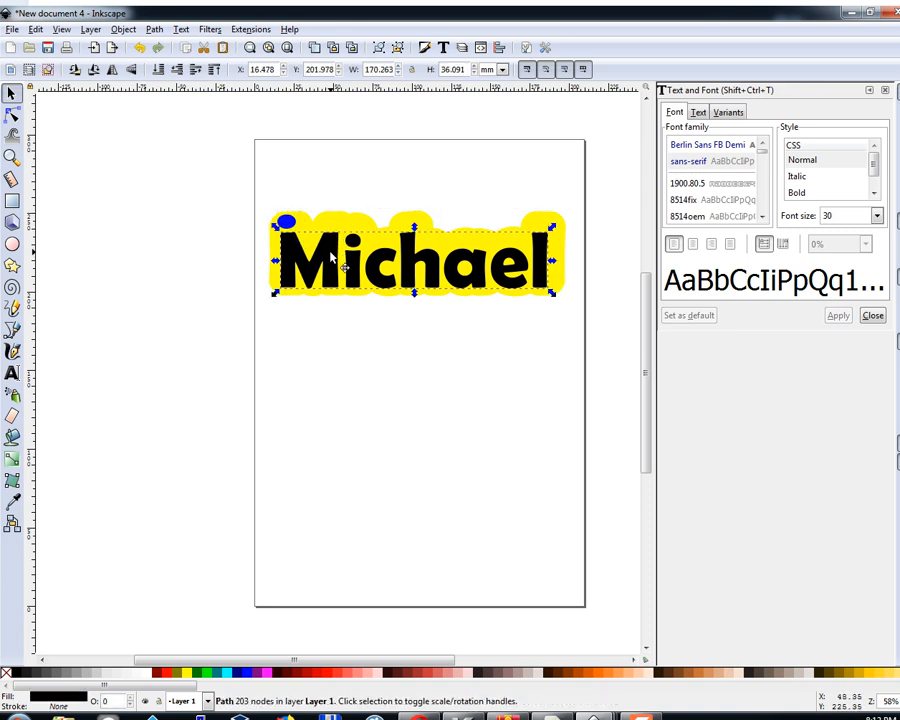
click(297, 202)
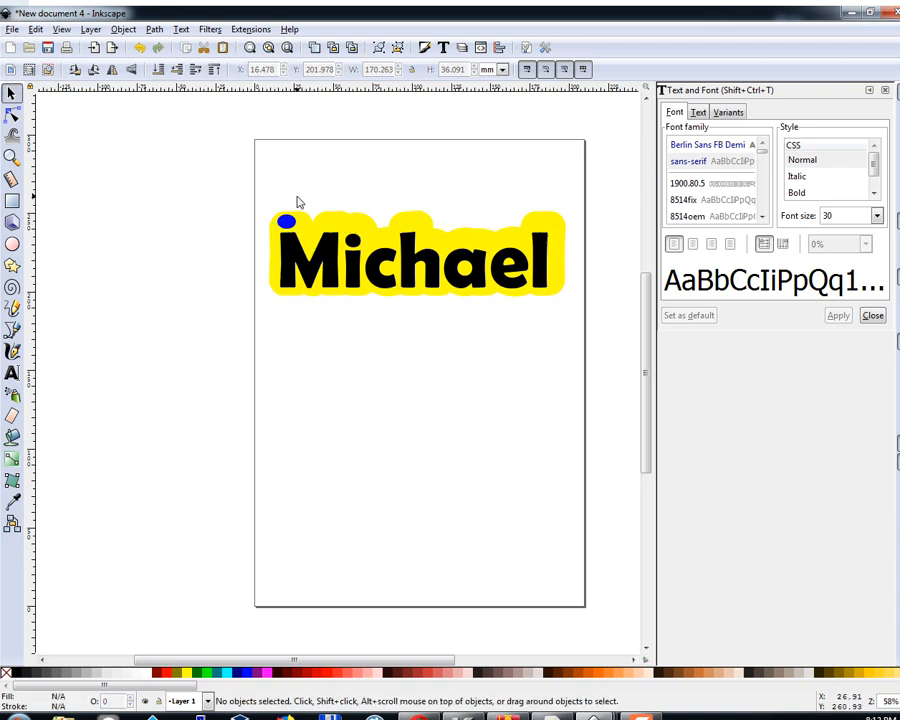
click(340, 224)
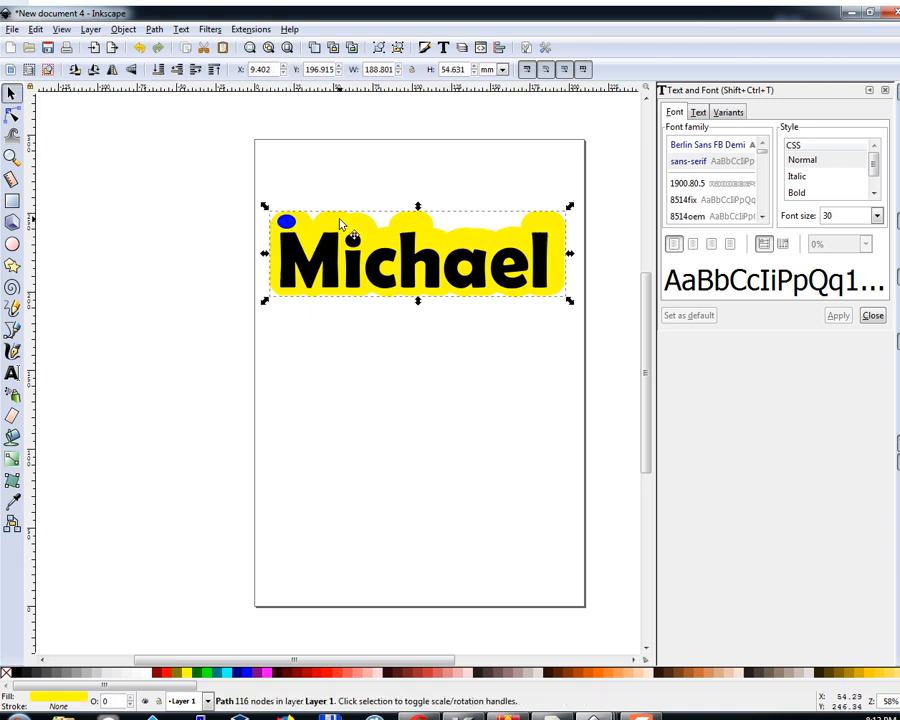